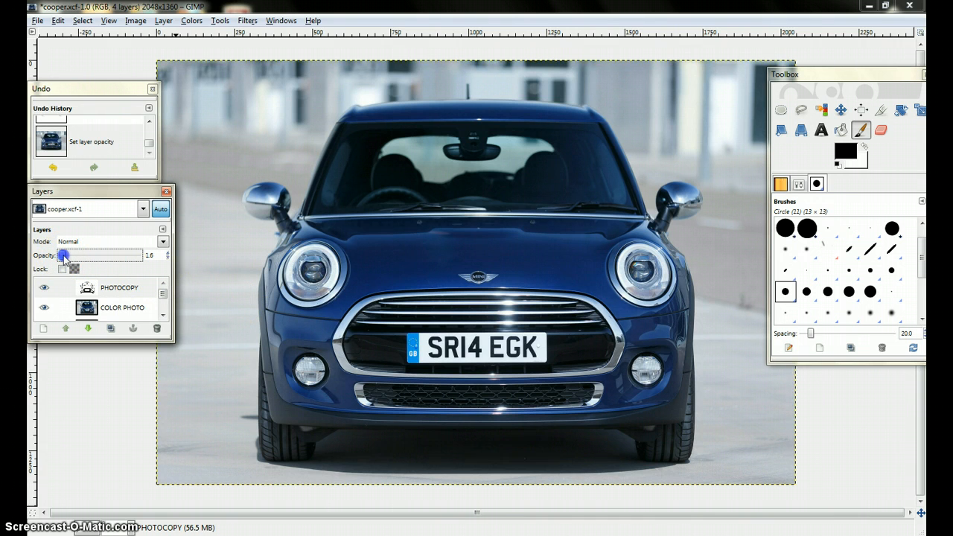
Raise the PHOTOCOPY layer's opacity to 100 so it fully covers the color photo
{"action": "left_click_drag", "start_coordinate": [65, 256], "coordinate": [149, 264]}
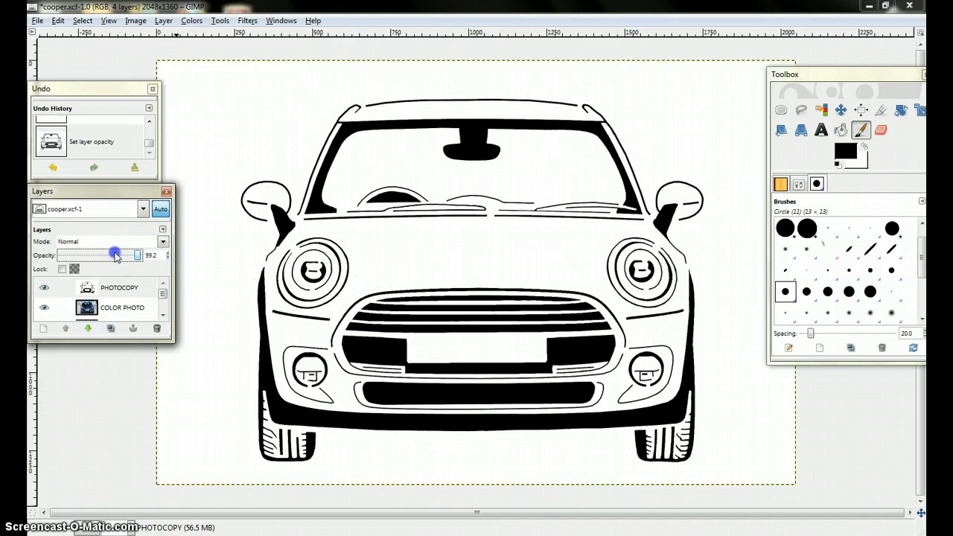
{"action": "left_click_drag", "start_coordinate": [115, 255], "coordinate": [204, 263]}
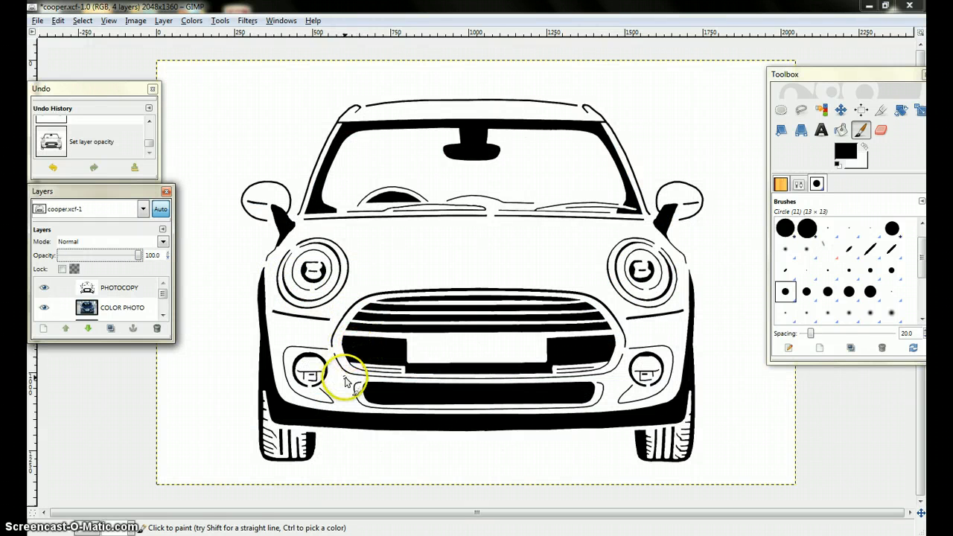
Inspect the stencil's line work up close around the grille, fog light, headlight and side mirror for stray or connected shapes
{"action": "scroll", "coordinate": [300, 390], "scroll_direction": "down", "scroll_amount": 2}
{"action": "scroll", "coordinate": [300, 390], "scroll_direction": "up", "scroll_amount": 1}
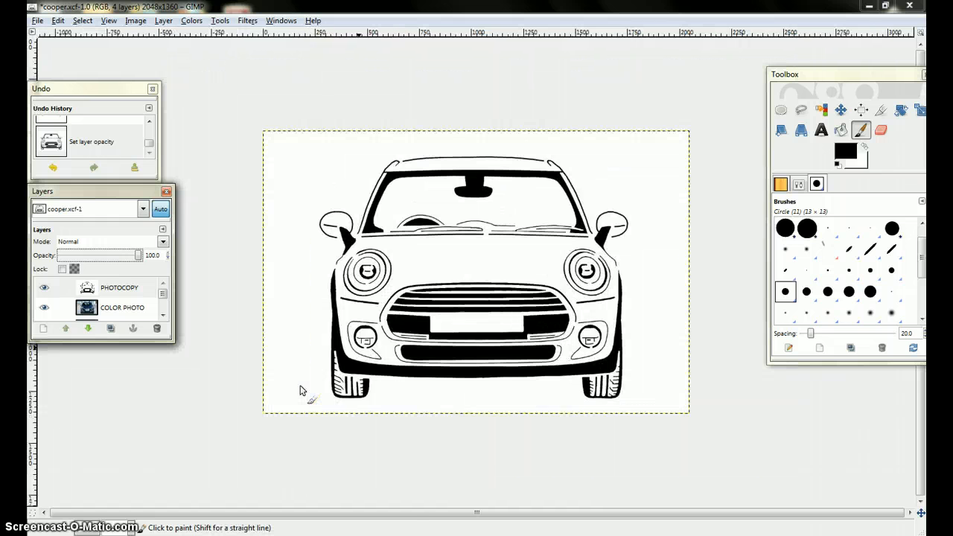
{"action": "scroll", "coordinate": [300, 390], "scroll_direction": "up", "scroll_amount": 3}
{"action": "scroll", "coordinate": [300, 390], "scroll_direction": "up", "scroll_amount": 2}
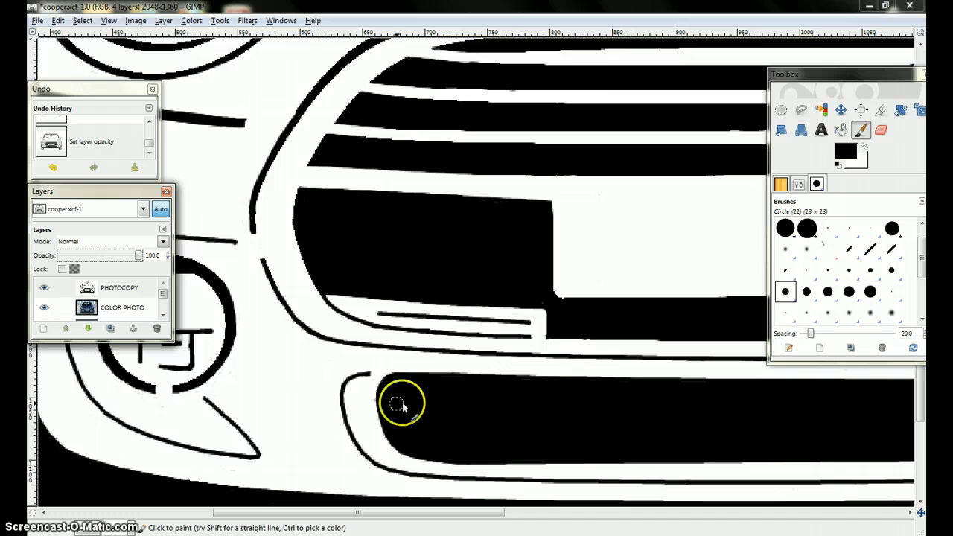
{"action": "left_click_drag", "start_coordinate": [298, 387], "coordinate": [463, 399]}
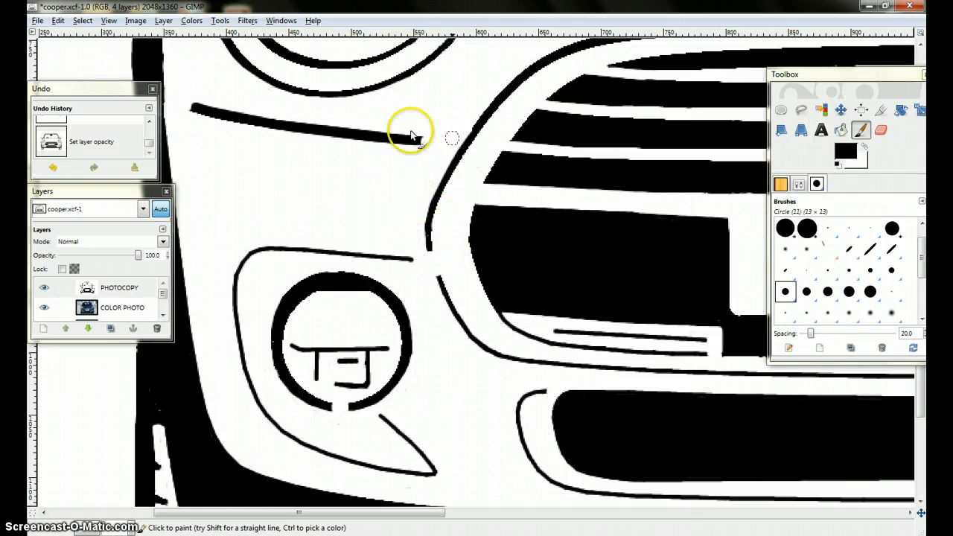
{"action": "mouse_move", "coordinate": [254, 120]}
{"action": "left_mouse_down"}
{"action": "mouse_move", "coordinate": [260, 315]}
{"action": "mouse_move", "coordinate": [272, 382]}
{"action": "left_mouse_up"}
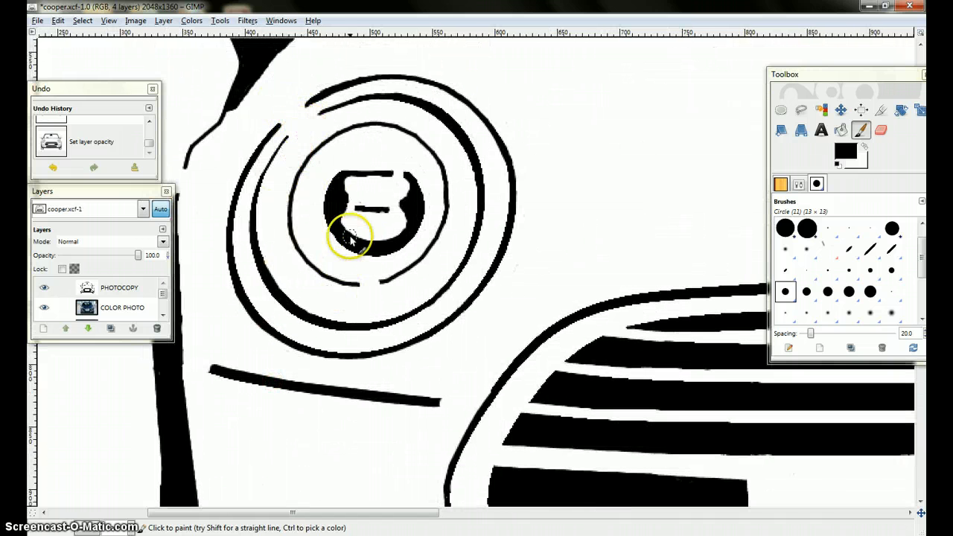
{"action": "mouse_move", "coordinate": [362, 256]}
{"action": "left_mouse_down"}
{"action": "mouse_move", "coordinate": [369, 277]}
{"action": "mouse_move", "coordinate": [366, 262]}
{"action": "mouse_move", "coordinate": [413, 237]}
{"action": "mouse_move", "coordinate": [413, 181]}
{"action": "mouse_move", "coordinate": [396, 164]}
{"action": "mouse_move", "coordinate": [386, 216]}
{"action": "mouse_move", "coordinate": [356, 216]}
{"action": "mouse_move", "coordinate": [395, 176]}
{"action": "mouse_move", "coordinate": [376, 206]}
{"action": "mouse_move", "coordinate": [389, 247]}
{"action": "mouse_move", "coordinate": [190, 207]}
{"action": "mouse_move", "coordinate": [166, 160]}
{"action": "mouse_move", "coordinate": [343, 217]}
{"action": "mouse_move", "coordinate": [354, 240]}
{"action": "mouse_move", "coordinate": [438, 248]}
{"action": "left_mouse_up"}
{"action": "scroll", "coordinate": [340, 215], "scroll_direction": "up", "scroll_amount": 5}
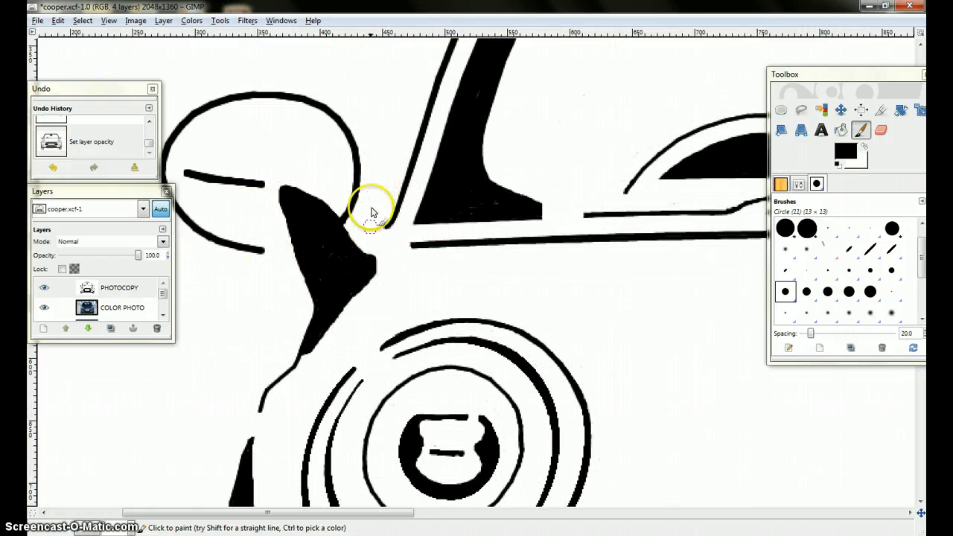
{"action": "mouse_move", "coordinate": [428, 173]}
{"action": "left_mouse_down"}
{"action": "mouse_move", "coordinate": [474, 28]}
{"action": "mouse_move", "coordinate": [438, 95]}
{"action": "mouse_move", "coordinate": [455, 89]}
{"action": "mouse_move", "coordinate": [473, 39]}
{"action": "mouse_move", "coordinate": [456, 176]}
{"action": "mouse_move", "coordinate": [430, 224]}
{"action": "left_mouse_up"}
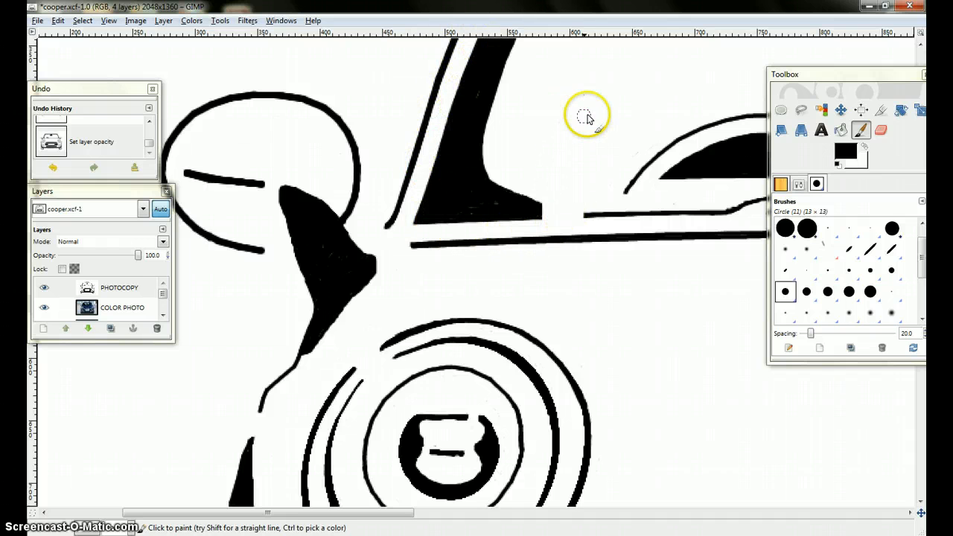
Examine the gaps and lines along the windscreen base, wipers, opposite mirror, roof and rear-view mirror, ending with the whole car in view
{"action": "left_click_drag", "start_coordinate": [642, 312], "coordinate": [353, 323]}
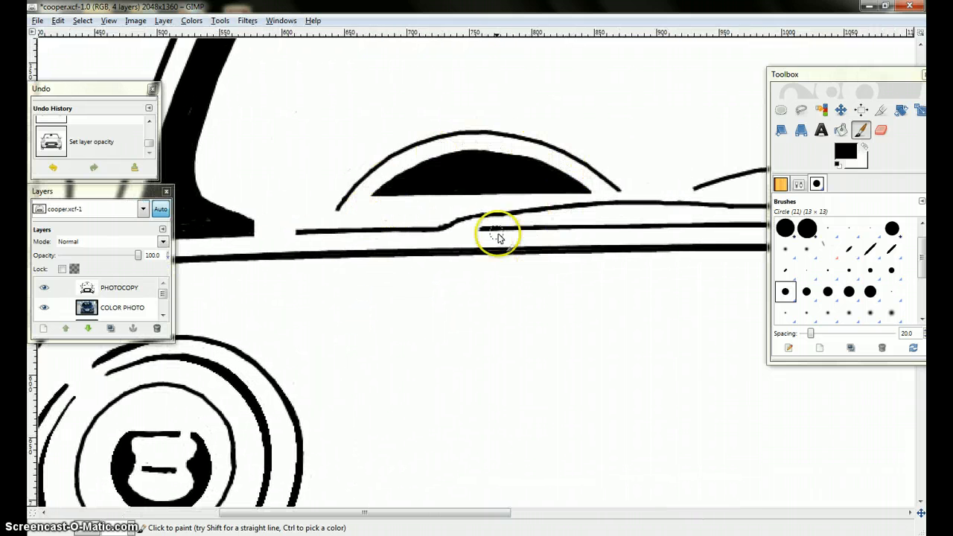
{"action": "left_click_drag", "start_coordinate": [629, 281], "coordinate": [466, 306]}
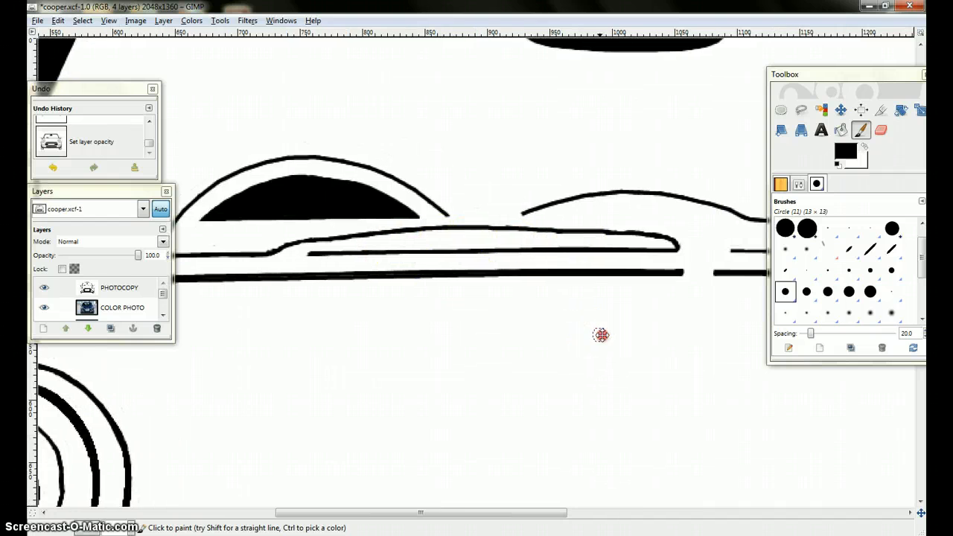
{"action": "left_click_drag", "start_coordinate": [600, 334], "coordinate": [385, 334]}
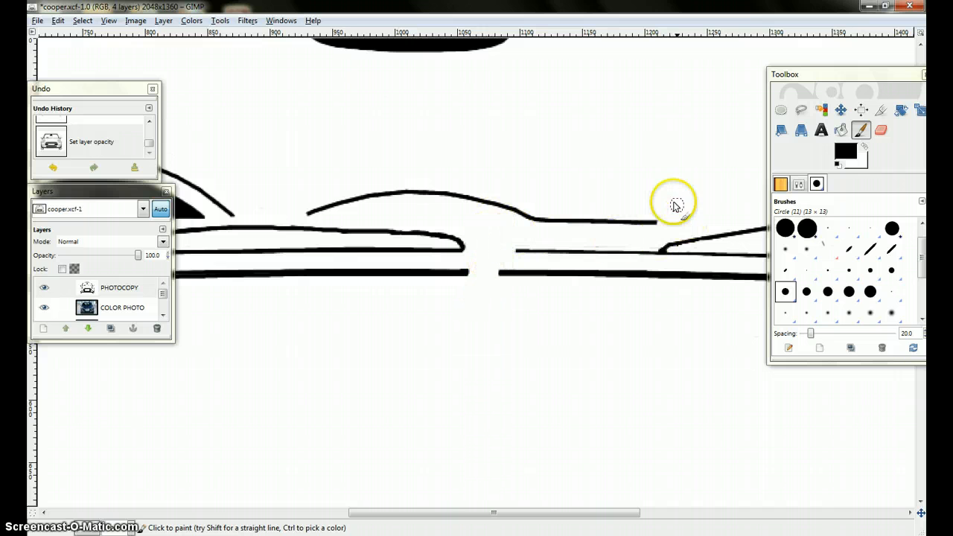
{"action": "left_click_drag", "start_coordinate": [606, 323], "coordinate": [302, 340]}
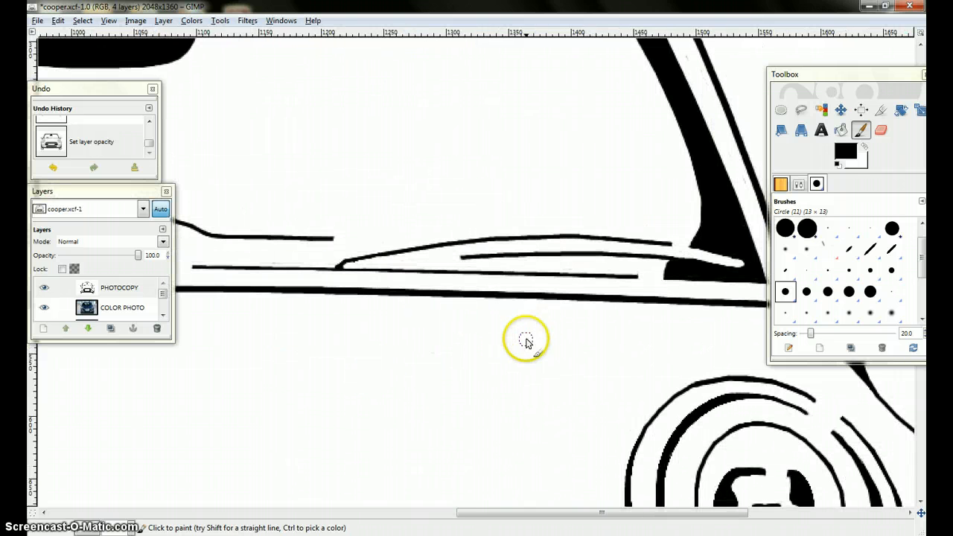
{"action": "left_click_drag", "start_coordinate": [526, 340], "coordinate": [377, 346]}
{"action": "left_click_drag", "start_coordinate": [493, 330], "coordinate": [421, 338]}
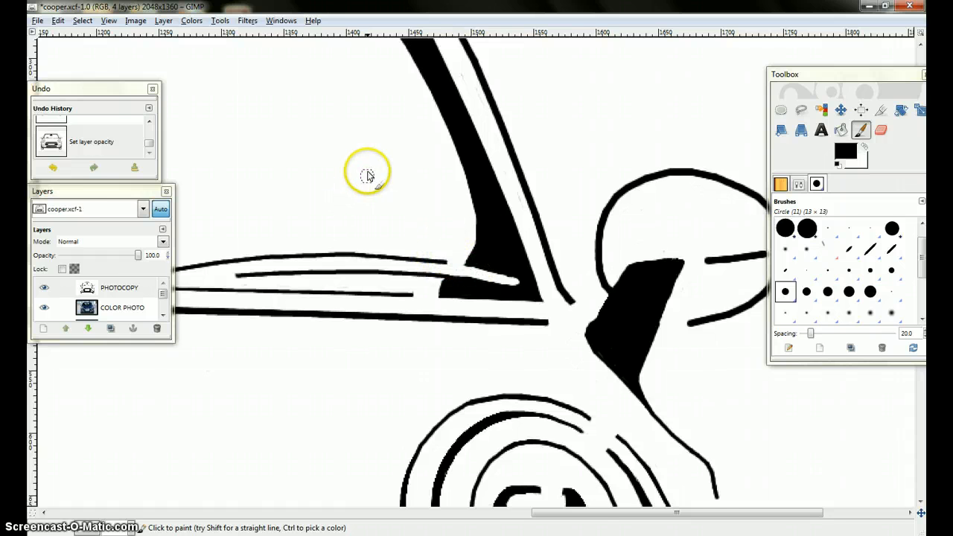
{"action": "left_click_drag", "start_coordinate": [366, 174], "coordinate": [572, 421]}
{"action": "left_click_drag", "start_coordinate": [460, 330], "coordinate": [604, 411]}
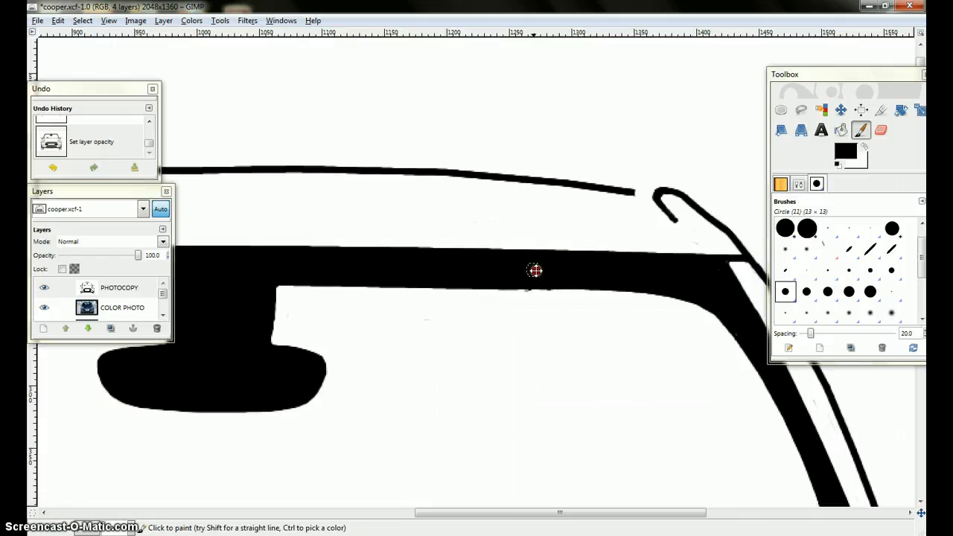
{"action": "left_click_drag", "start_coordinate": [536, 271], "coordinate": [775, 287]}
{"action": "left_click_drag", "start_coordinate": [277, 266], "coordinate": [528, 272]}
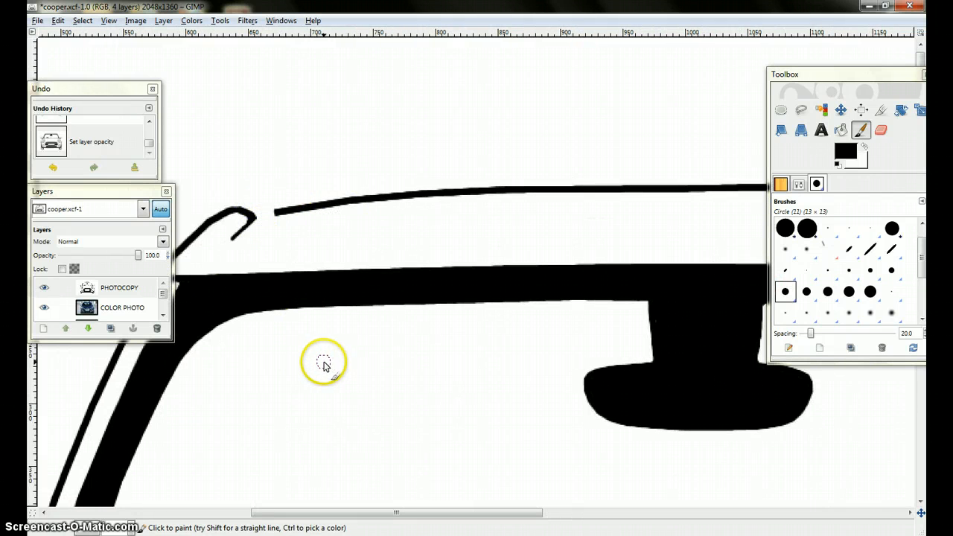
{"action": "key", "text": "ctrl"}
{"action": "scroll", "coordinate": [322, 376], "scroll_direction": "down", "scroll_amount": 3}
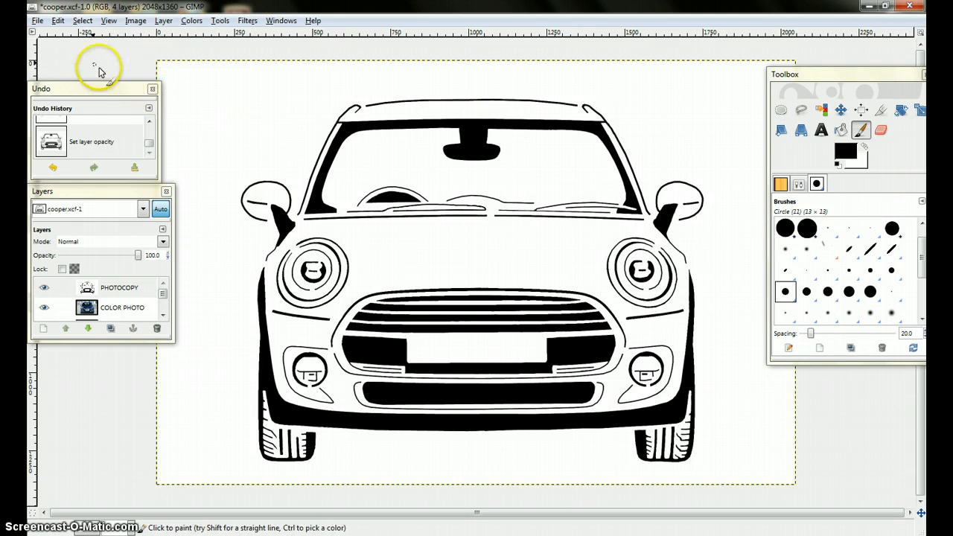
Start saving a new version of the image in the Portrait Tutorial folder as cooper.jpg with the JPEG image file type
{"action": "left_click", "coordinate": [37, 20]}
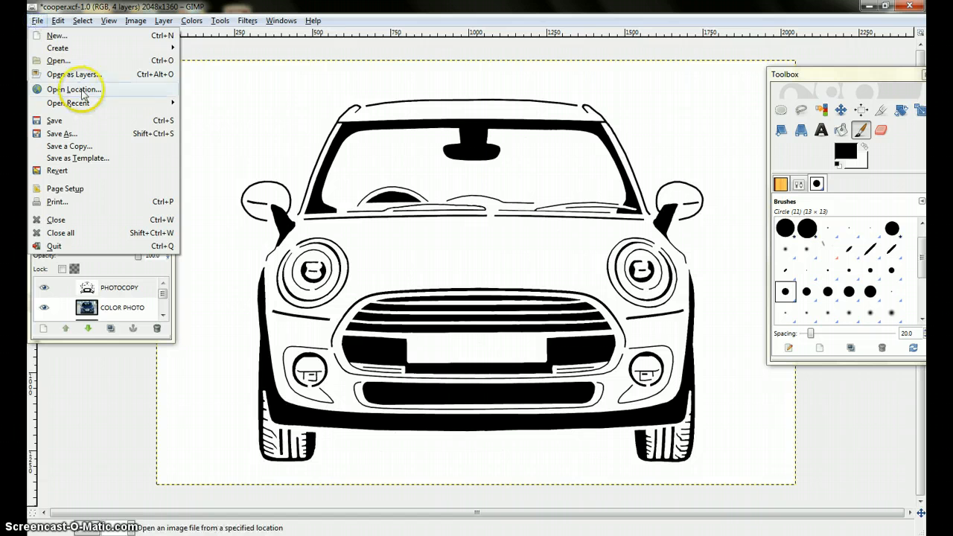
{"action": "left_click", "coordinate": [73, 134]}
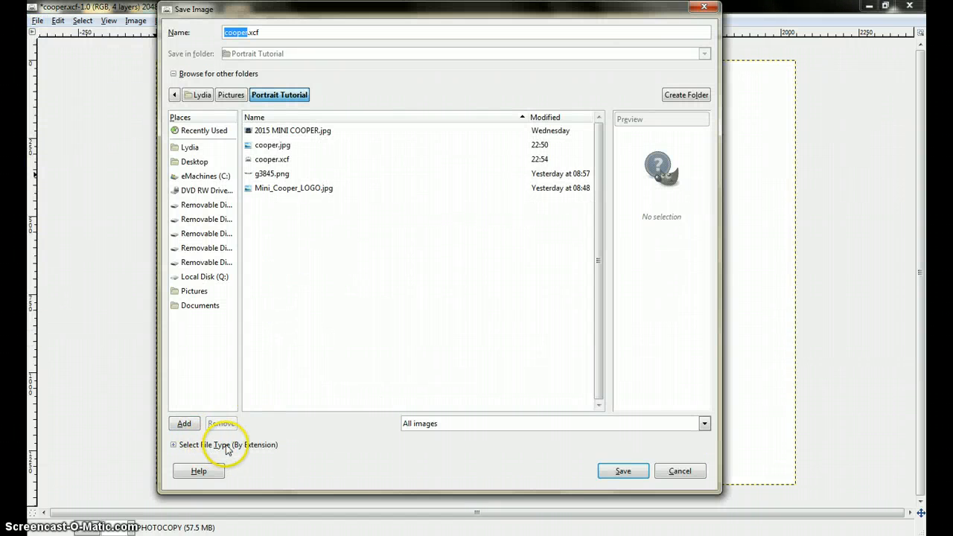
{"action": "left_click", "coordinate": [239, 445]}
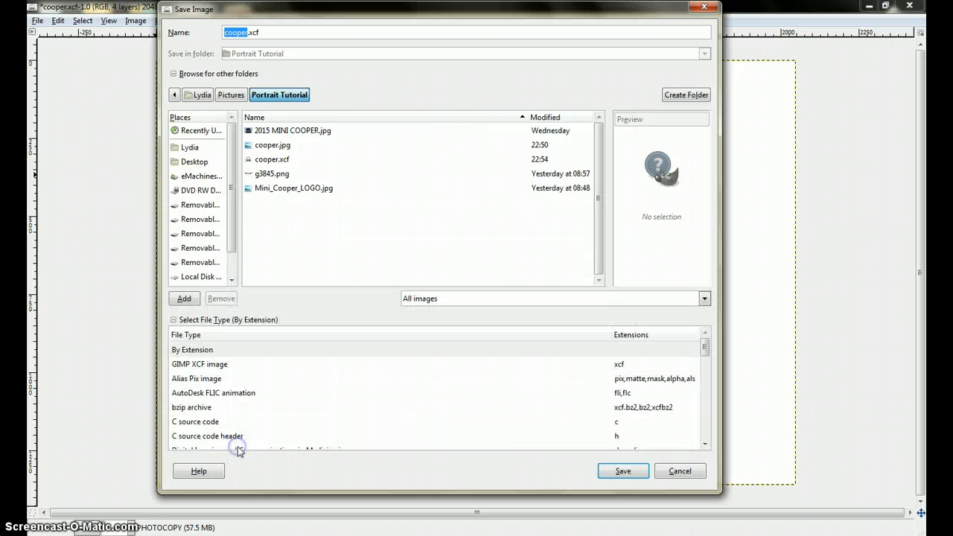
{"action": "scroll", "coordinate": [251, 428], "scroll_direction": "down", "scroll_amount": 4}
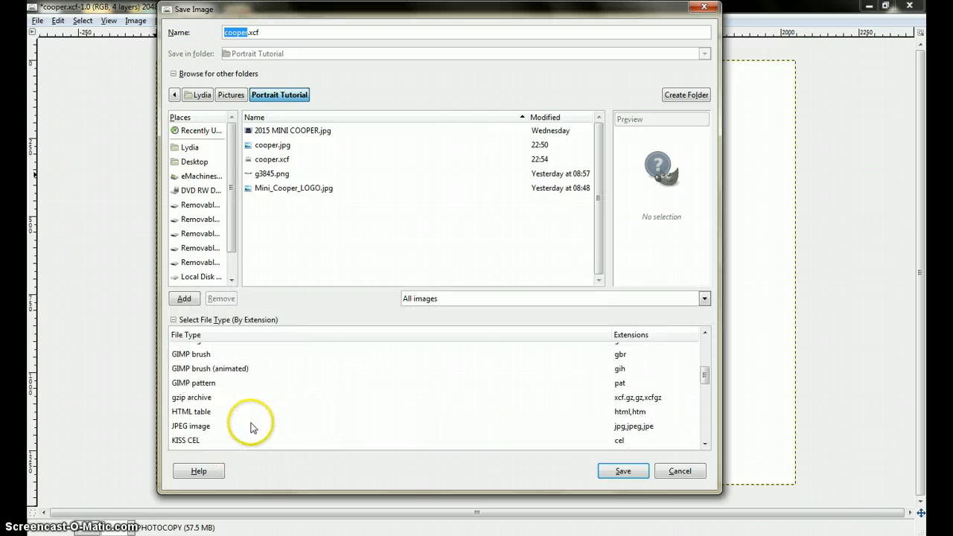
{"action": "scroll", "coordinate": [251, 428], "scroll_direction": "down", "scroll_amount": 1}
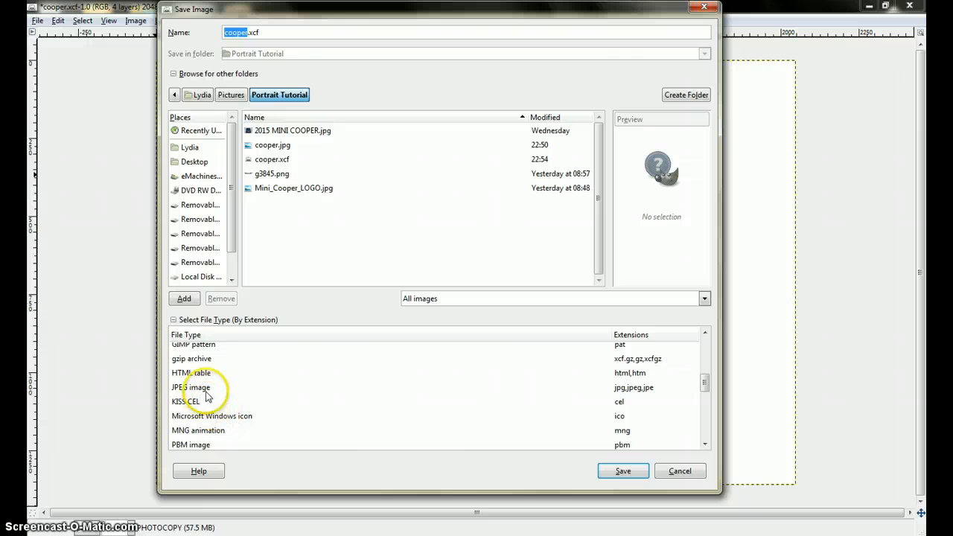
{"action": "left_click", "coordinate": [206, 389]}
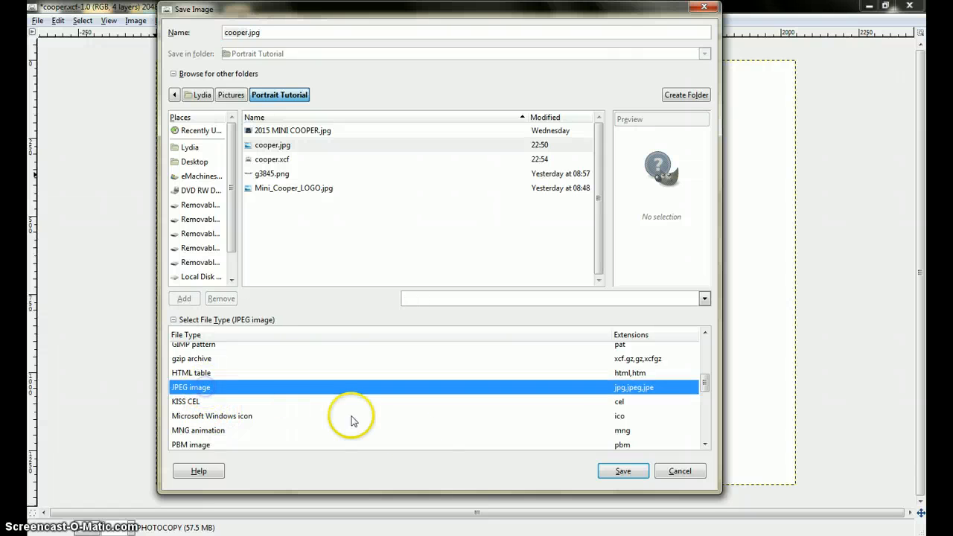
Save over the existing cooper.jpg, exporting the flattened image as a JPEG at quality 100
{"action": "left_click", "coordinate": [621, 472]}
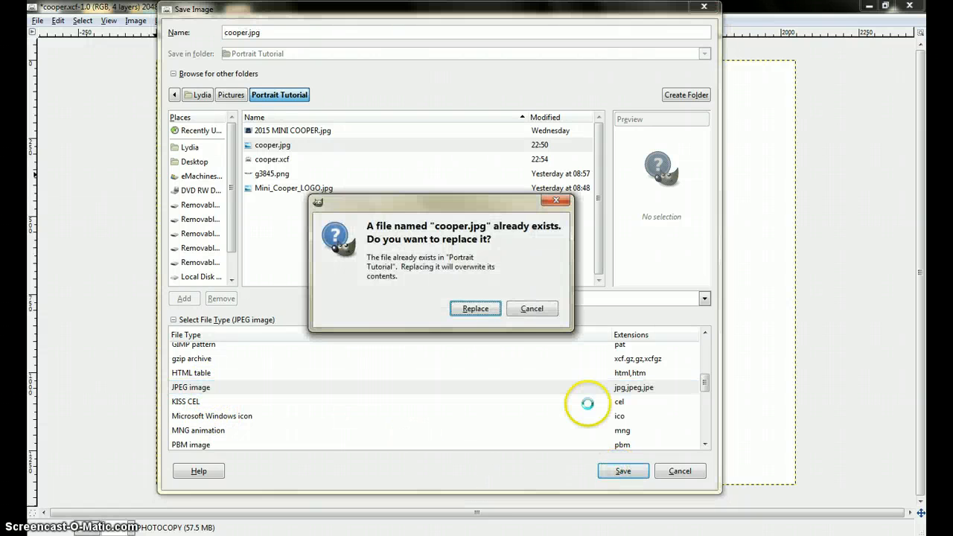
{"action": "left_click", "coordinate": [485, 310]}
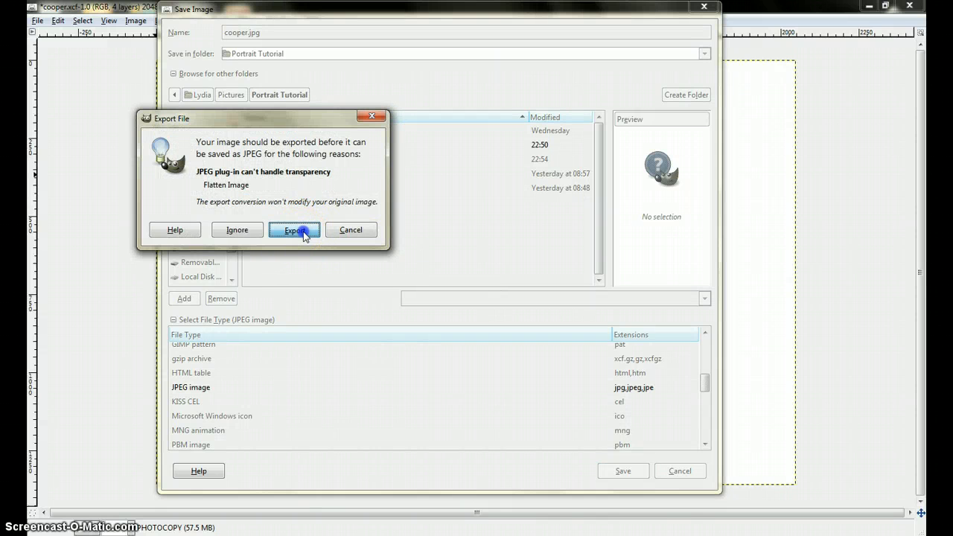
{"action": "left_click", "coordinate": [295, 230]}
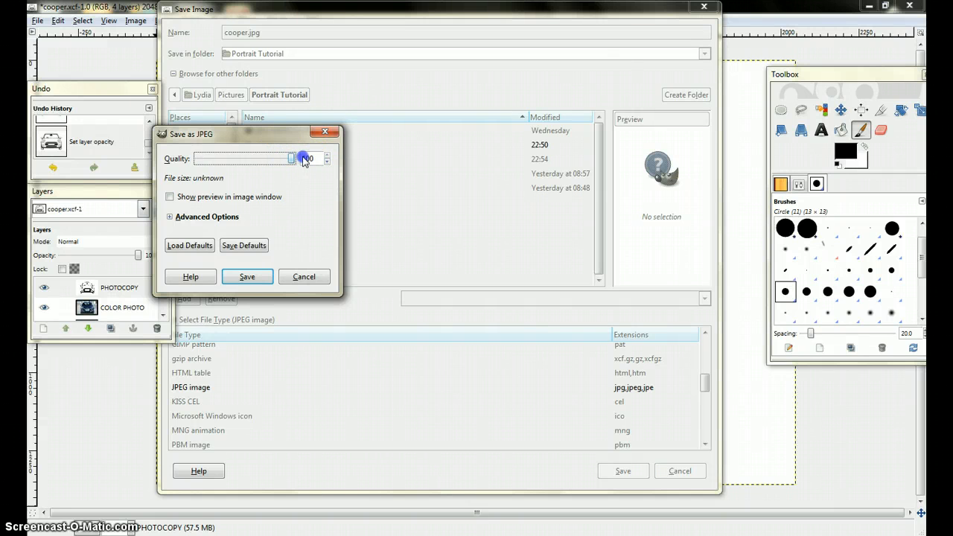
{"action": "left_click", "coordinate": [253, 277]}
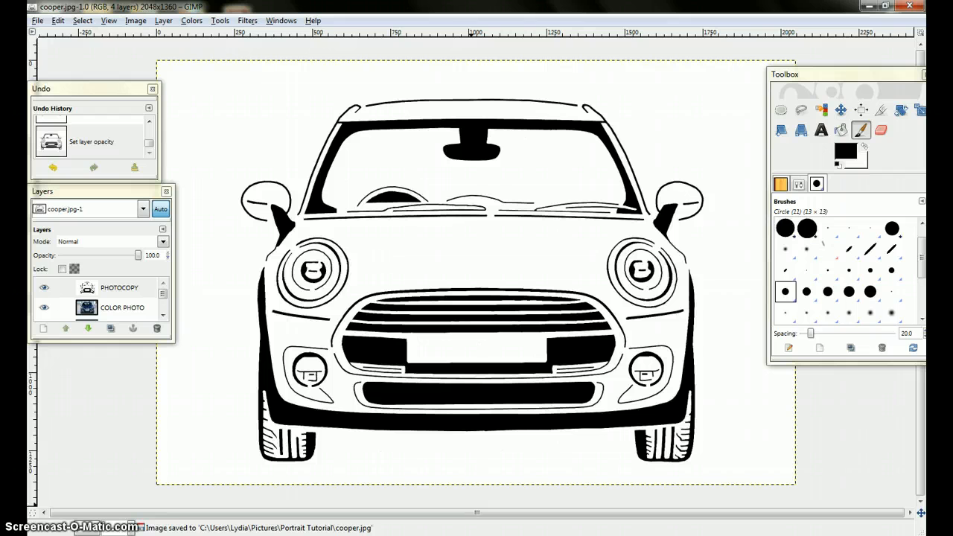
Switch to Inkscape and import cooper.jpg from the Portrait Tutorial folder as an embedded image
{"action": "left_click", "coordinate": [393, 535]}
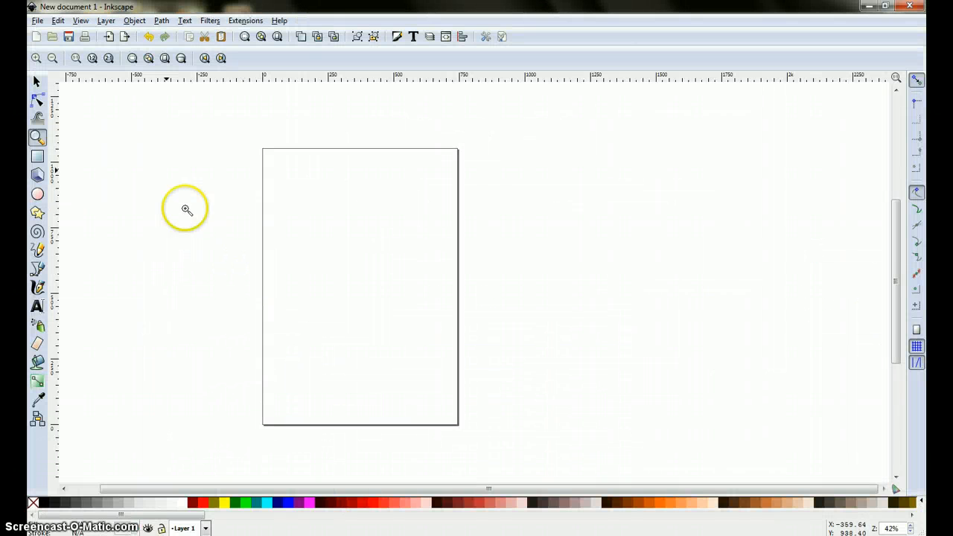
{"action": "left_click", "coordinate": [36, 21]}
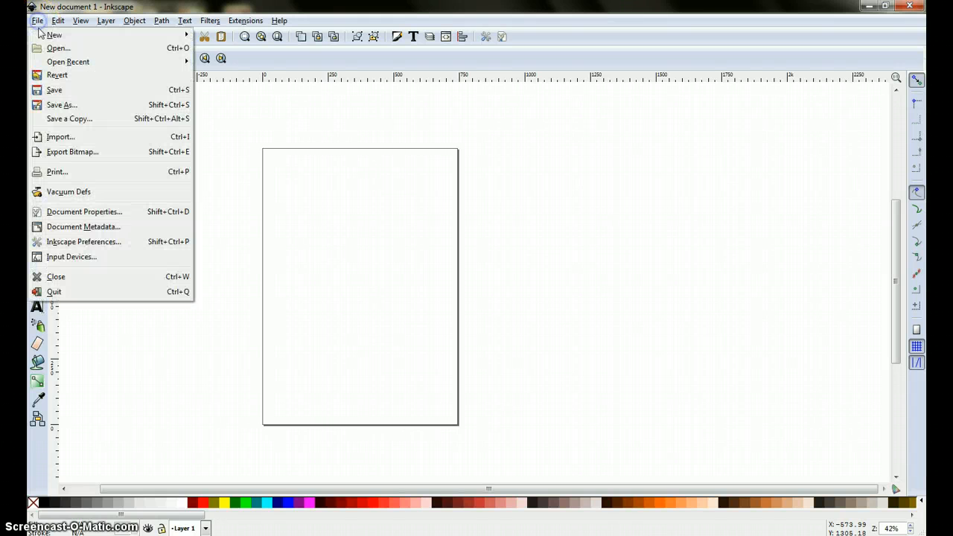
{"action": "left_click", "coordinate": [67, 137]}
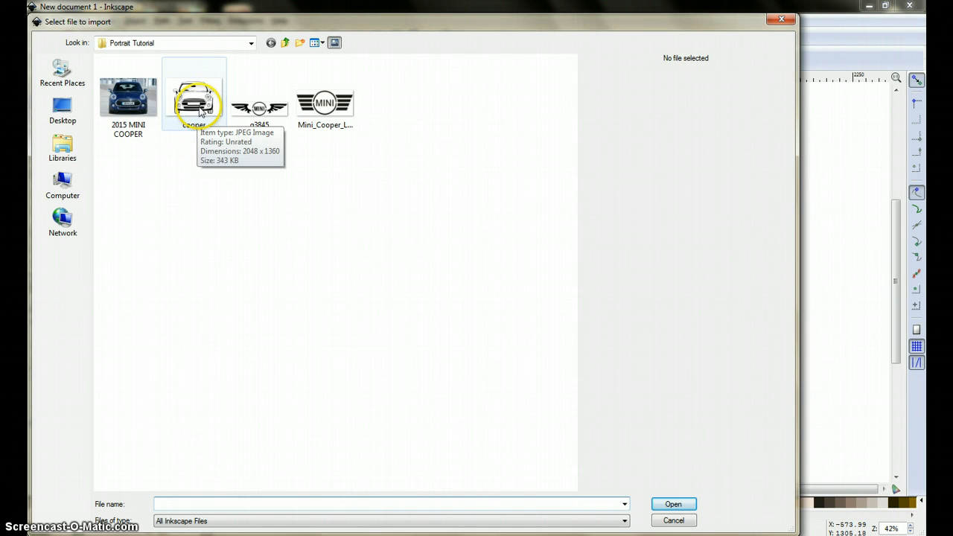
{"action": "left_click", "coordinate": [200, 112]}
{"action": "double_click", "coordinate": [199, 111]}
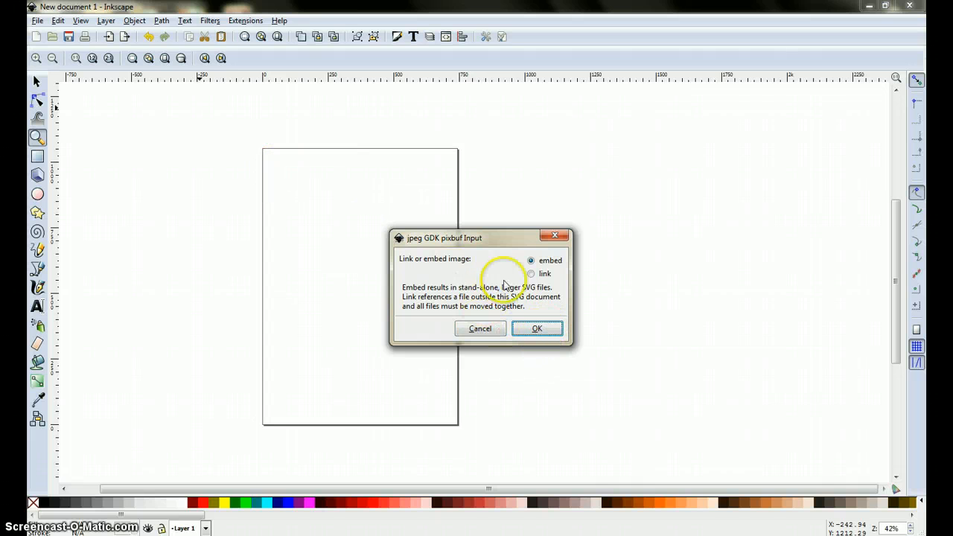
{"action": "left_click", "coordinate": [536, 330]}
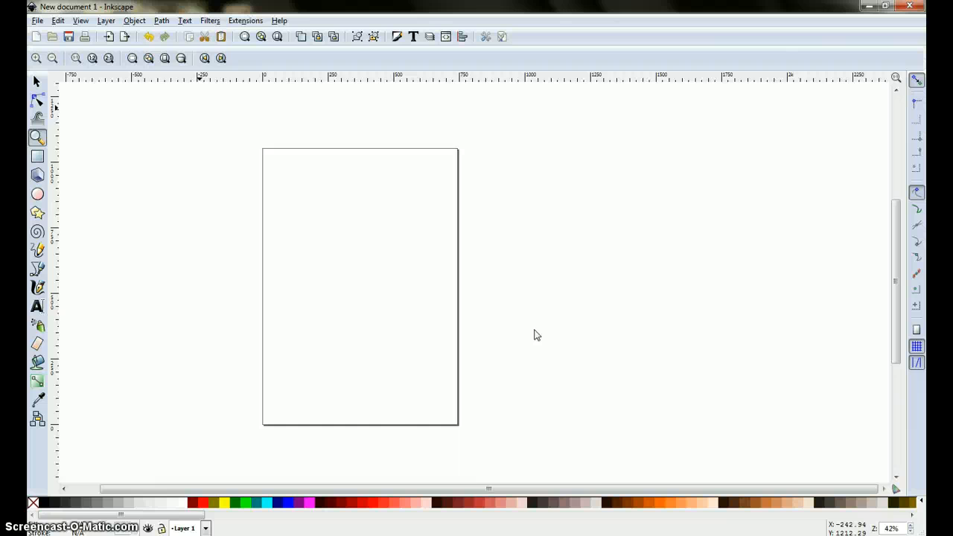
{"action": "key", "text": "ctrl+v"}
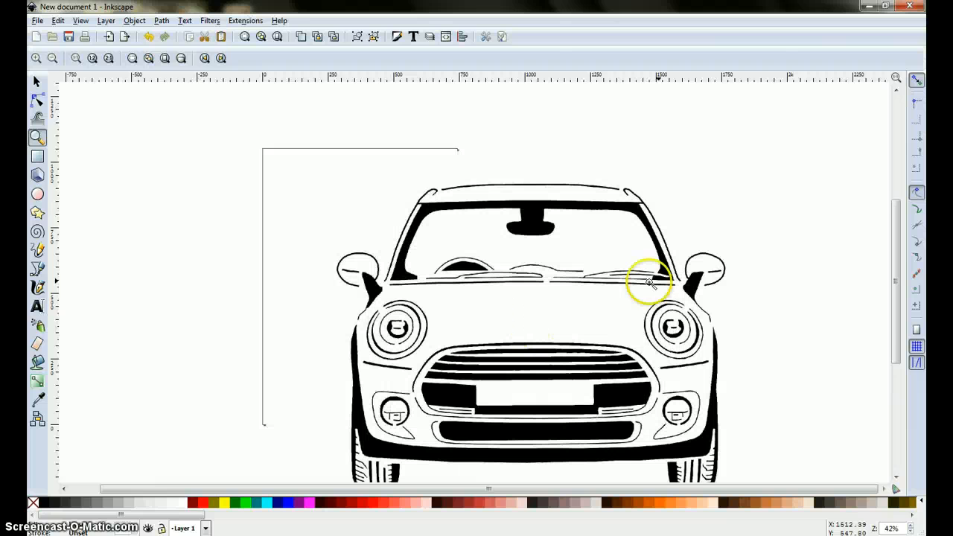
Move the imported car image to the right with the selection tool, to about X 5.162 in, Y -2.713 in
{"action": "scroll", "coordinate": [804, 300], "scroll_direction": "down", "scroll_amount": 1}
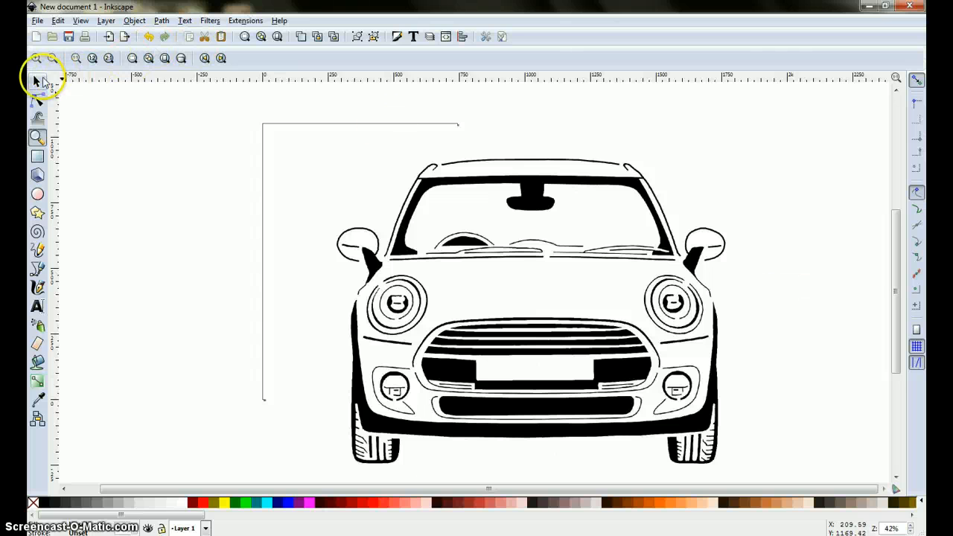
{"action": "left_click", "coordinate": [38, 80]}
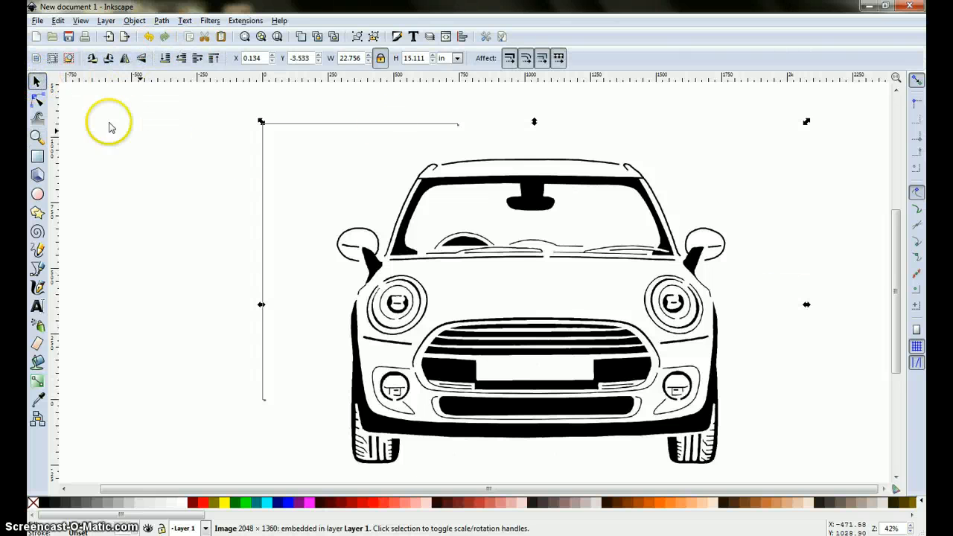
{"action": "left_click_drag", "start_coordinate": [567, 224], "coordinate": [690, 220]}
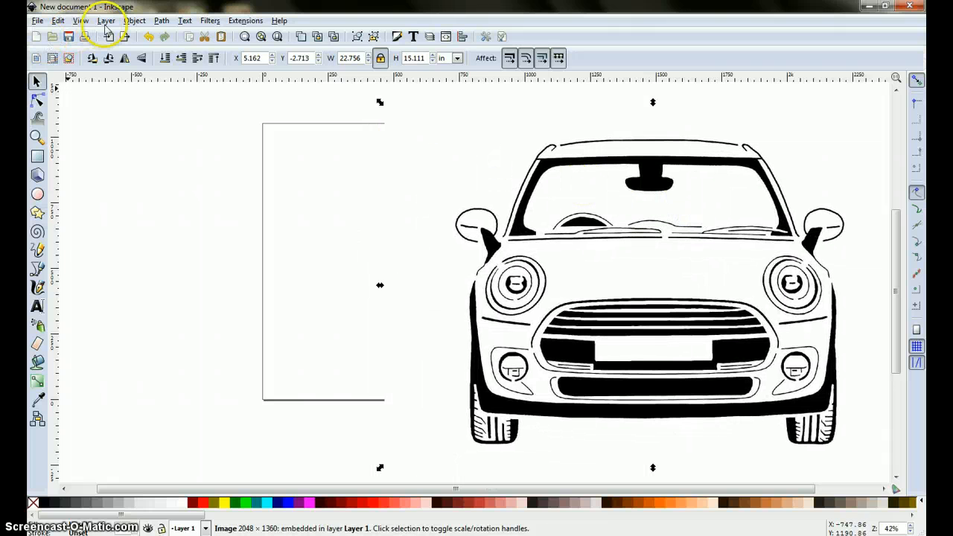
Trace the car image into a vector path using Brightness cutoff with a threshold of 0.450
{"action": "left_click", "coordinate": [162, 23]}
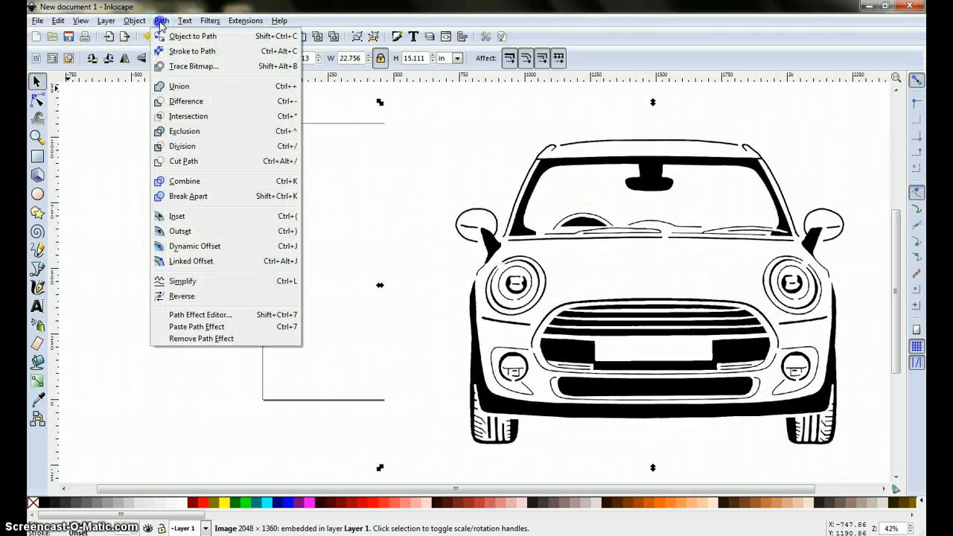
{"action": "left_click", "coordinate": [192, 67]}
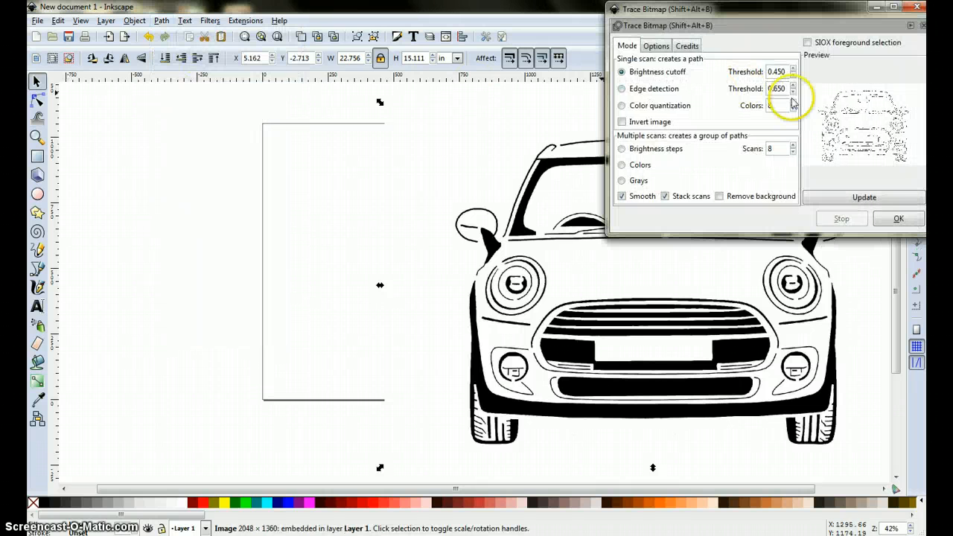
{"action": "left_click", "coordinate": [901, 219]}
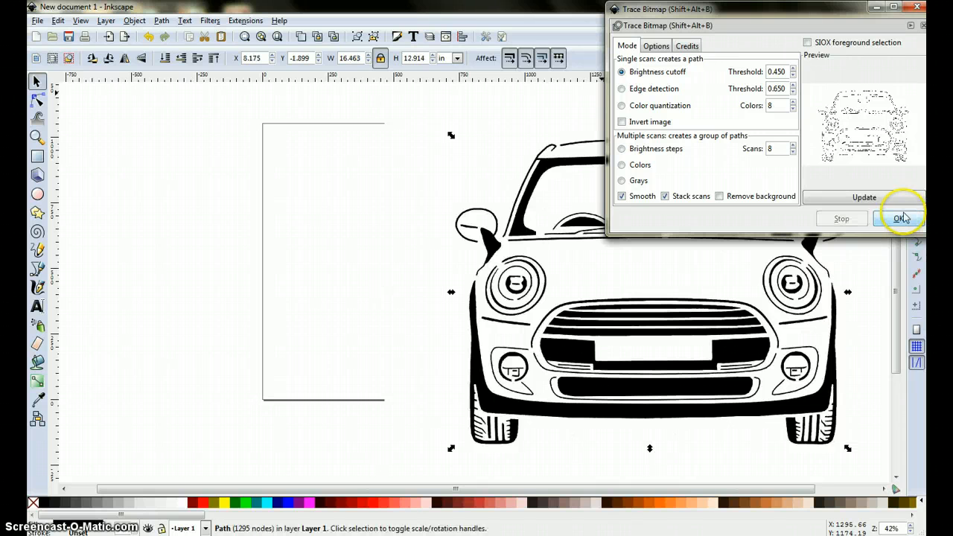
{"action": "left_click", "coordinate": [919, 9]}
Delete the original car bitmap after separating it from the trace, and place the traced path beside the page at about X 9.366, Y -0.867 in
{"action": "mouse_move", "coordinate": [737, 254]}
{"action": "left_mouse_down"}
{"action": "mouse_move", "coordinate": [353, 273]}
{"action": "mouse_move", "coordinate": [323, 239]}
{"action": "mouse_move", "coordinate": [276, 244]}
{"action": "mouse_move", "coordinate": [270, 230]}
{"action": "mouse_move", "coordinate": [283, 221]}
{"action": "mouse_move", "coordinate": [246, 217]}
{"action": "mouse_move", "coordinate": [312, 207]}
{"action": "mouse_move", "coordinate": [172, 205]}
{"action": "left_mouse_up"}
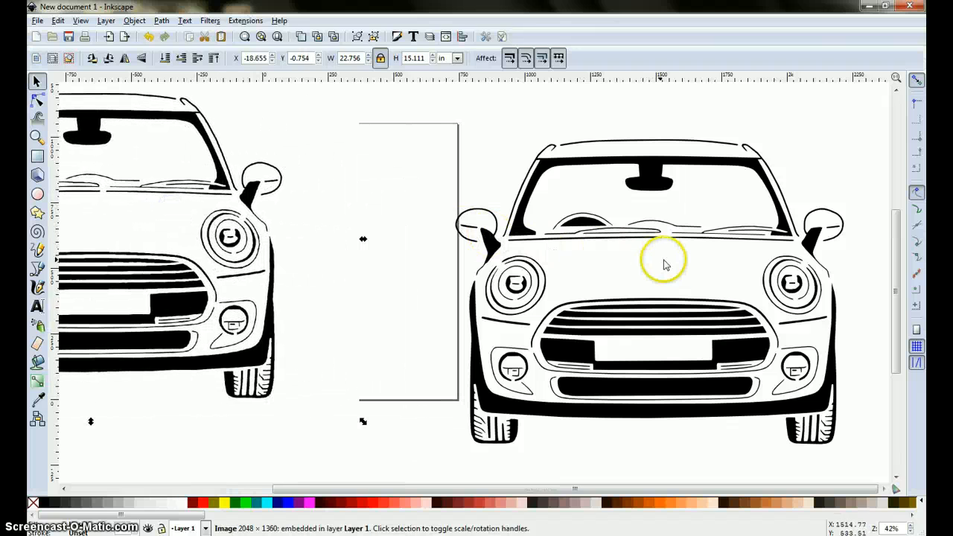
{"action": "left_click", "coordinate": [683, 287]}
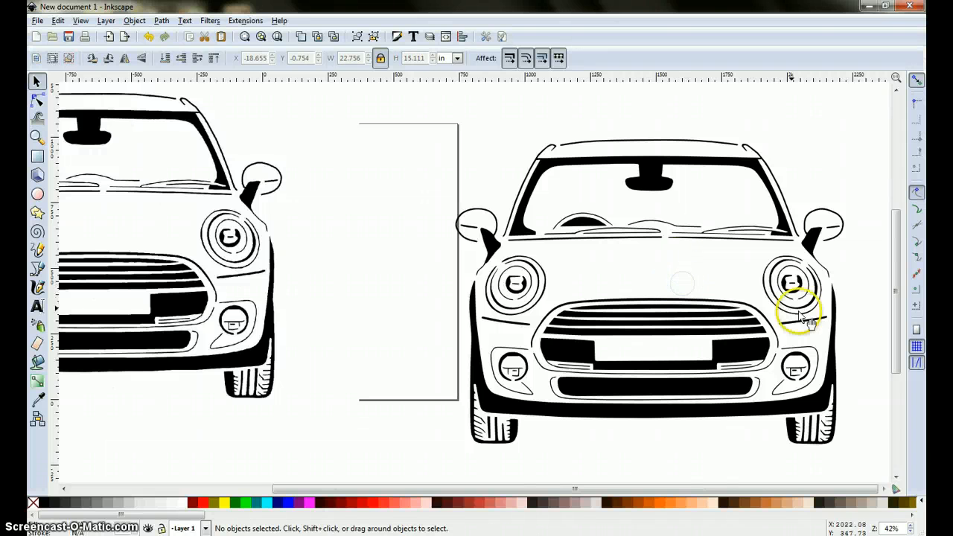
{"action": "left_click_drag", "start_coordinate": [819, 319], "coordinate": [790, 303]}
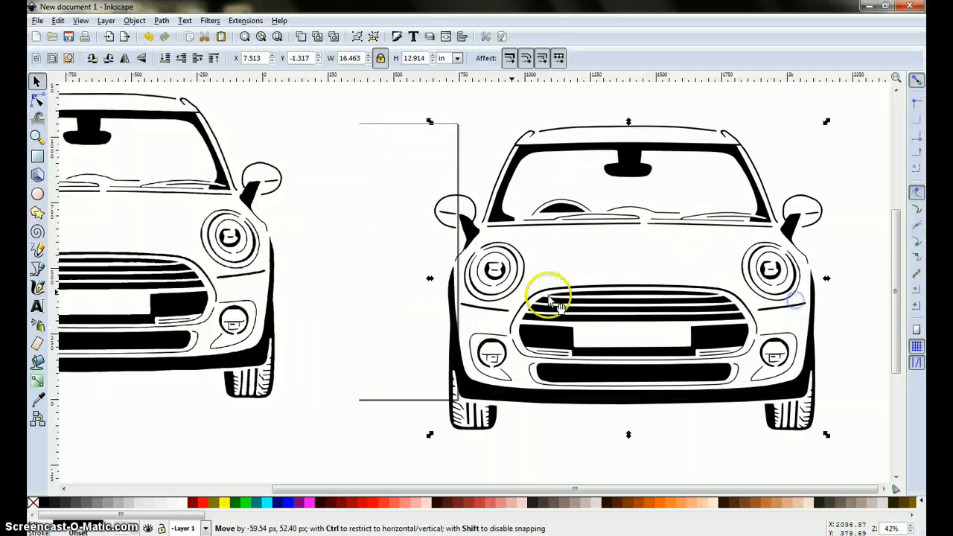
{"action": "left_click", "coordinate": [244, 257]}
{"action": "right_click", "coordinate": [243, 255]}
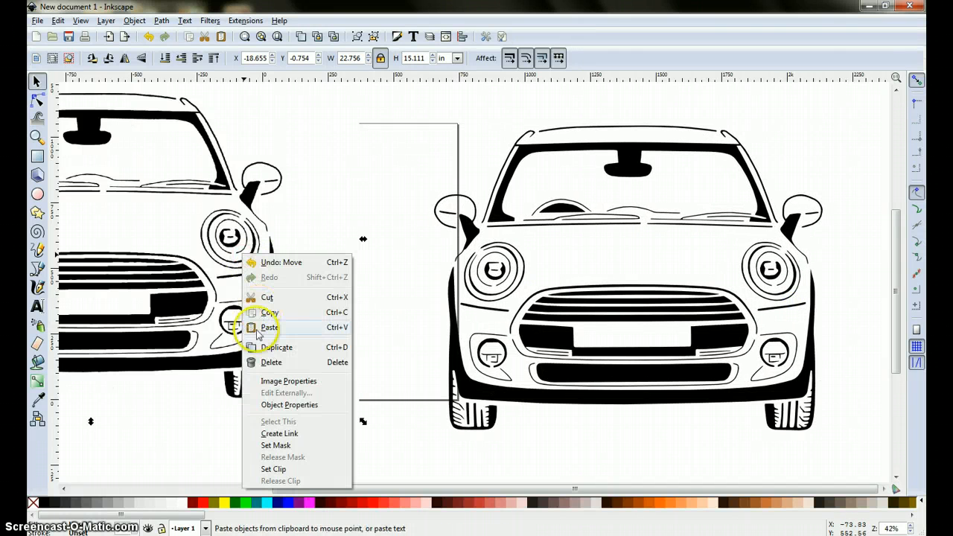
{"action": "left_click", "coordinate": [270, 363]}
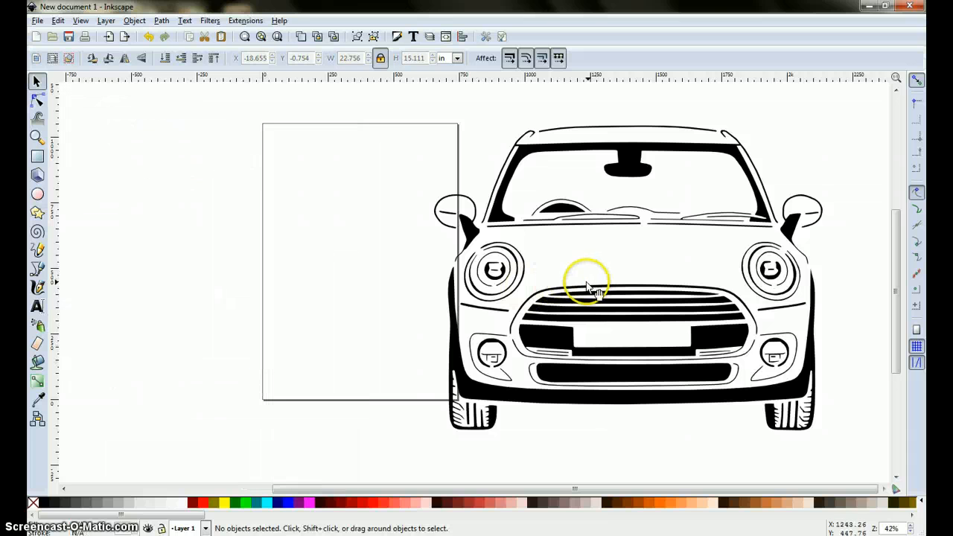
{"action": "left_click_drag", "start_coordinate": [609, 276], "coordinate": [639, 274]}
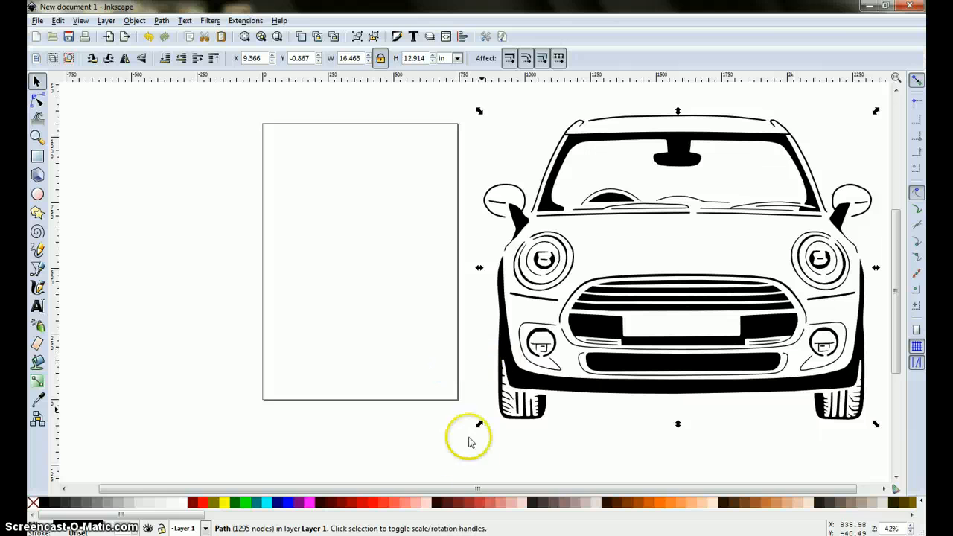
{"action": "left_click_drag", "start_coordinate": [498, 488], "coordinate": [555, 484]}
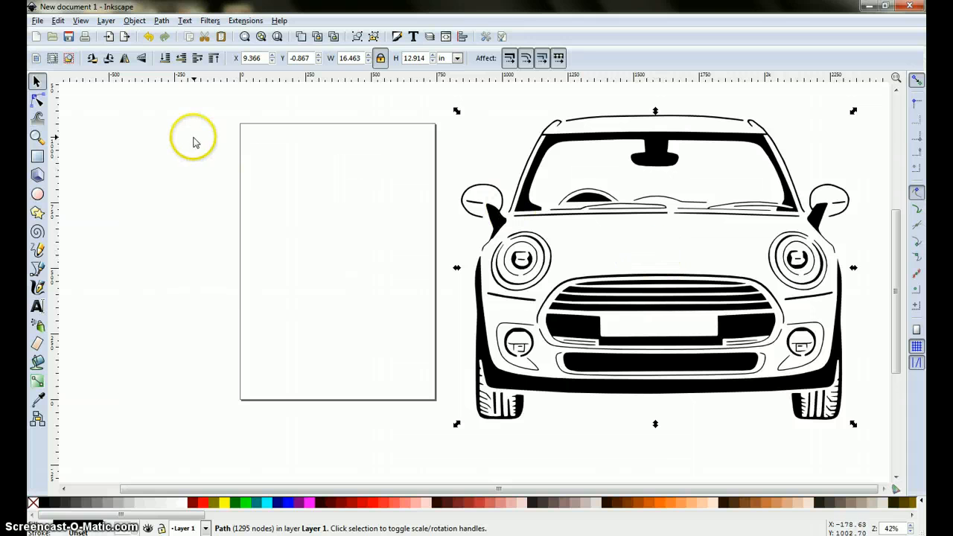
Import the g3845 MINI logo as an embedded image and place it on the car's hood at about X 13.973, Y 5.230 in
{"action": "left_click", "coordinate": [37, 20]}
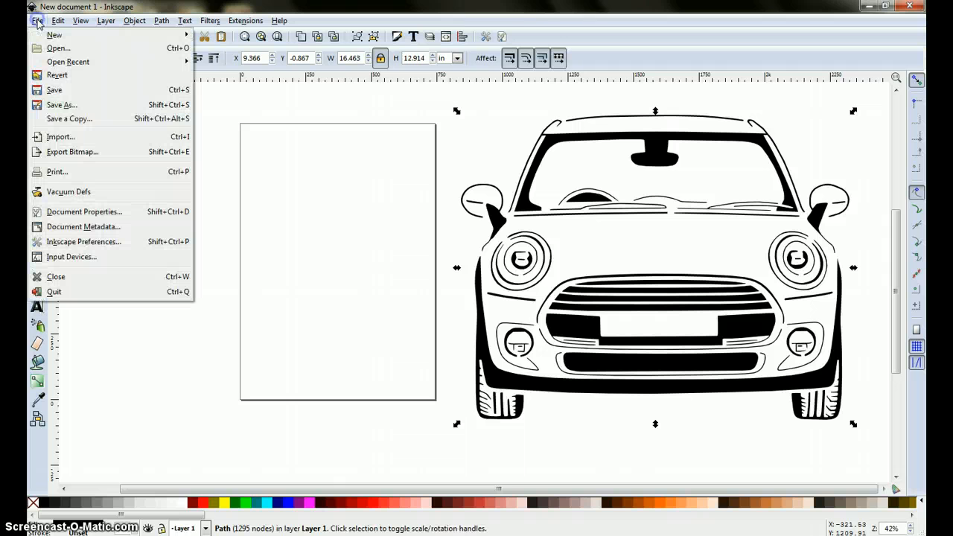
{"action": "left_click", "coordinate": [60, 137]}
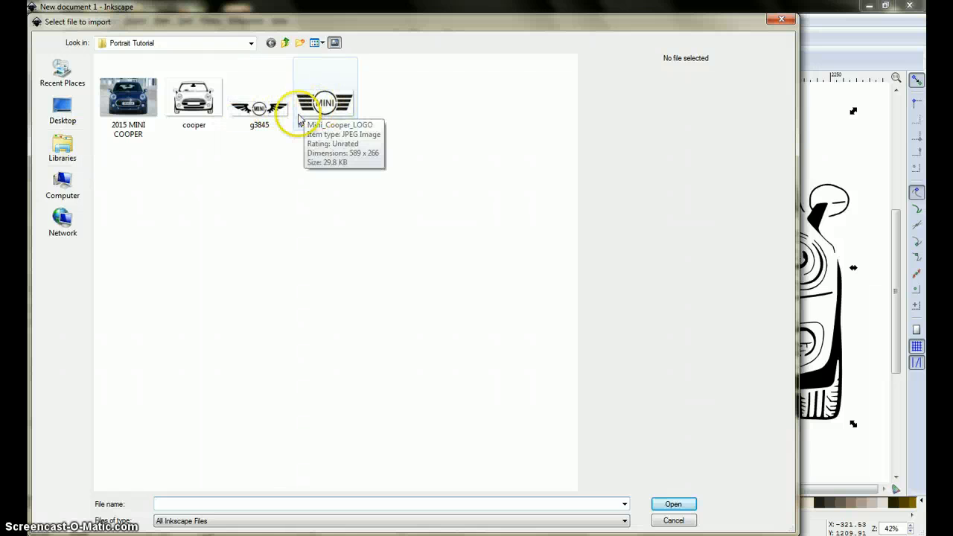
{"action": "double_click", "coordinate": [260, 108]}
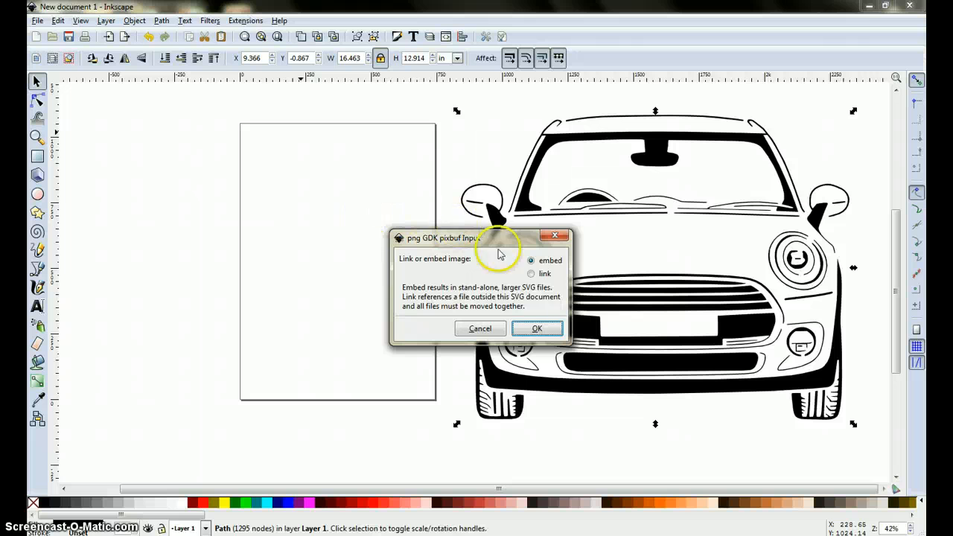
{"action": "left_click", "coordinate": [537, 328]}
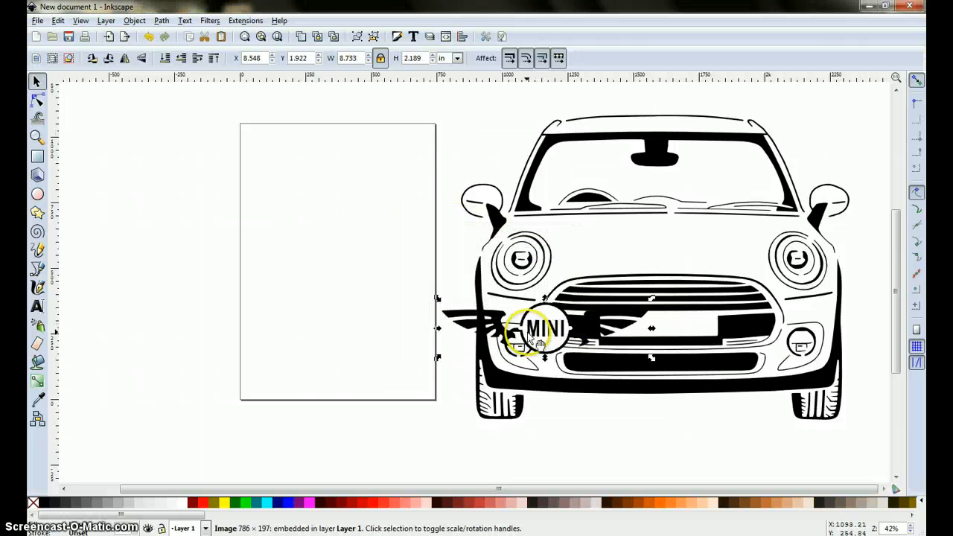
{"action": "left_click_drag", "start_coordinate": [521, 328], "coordinate": [259, 244]}
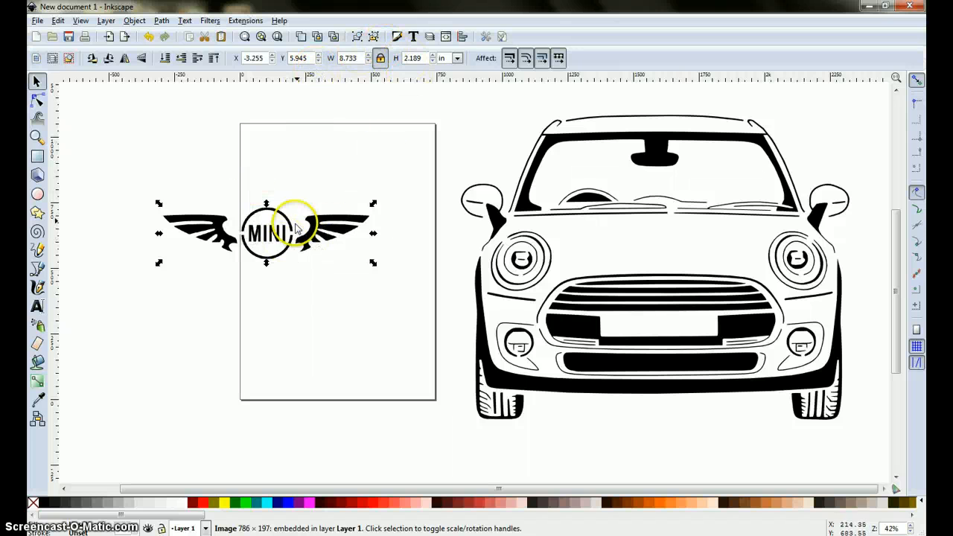
{"action": "left_click_drag", "start_coordinate": [279, 236], "coordinate": [690, 254]}
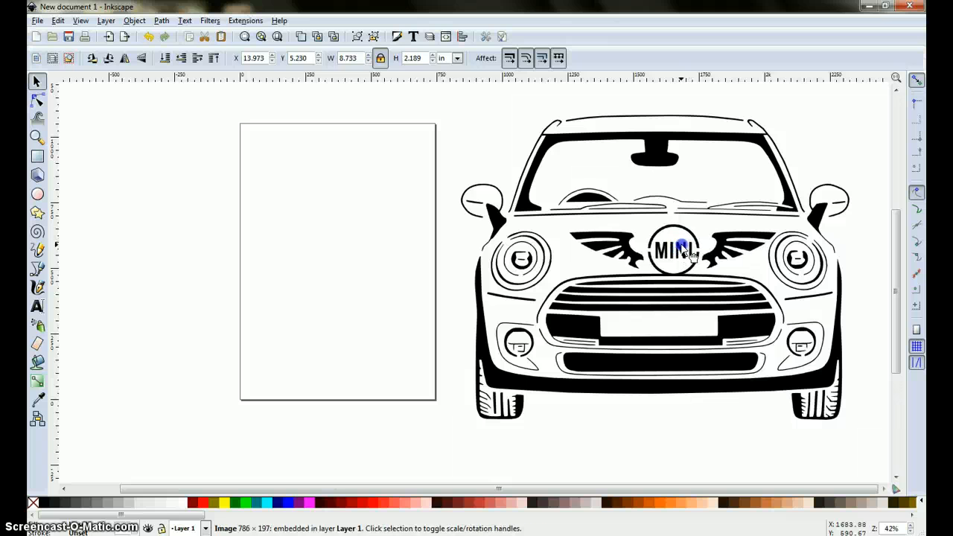
Scale the MINI logo to a height of 1 in with its proportions locked and inches as the unit
{"action": "left_click", "coordinate": [36, 136]}
{"action": "left_click", "coordinate": [868, 282]}
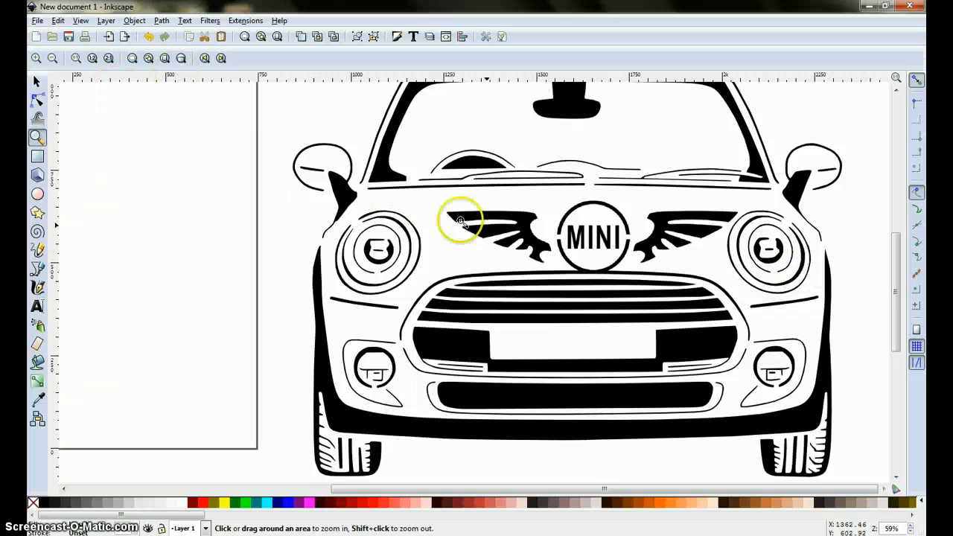
{"action": "left_click", "coordinate": [34, 81]}
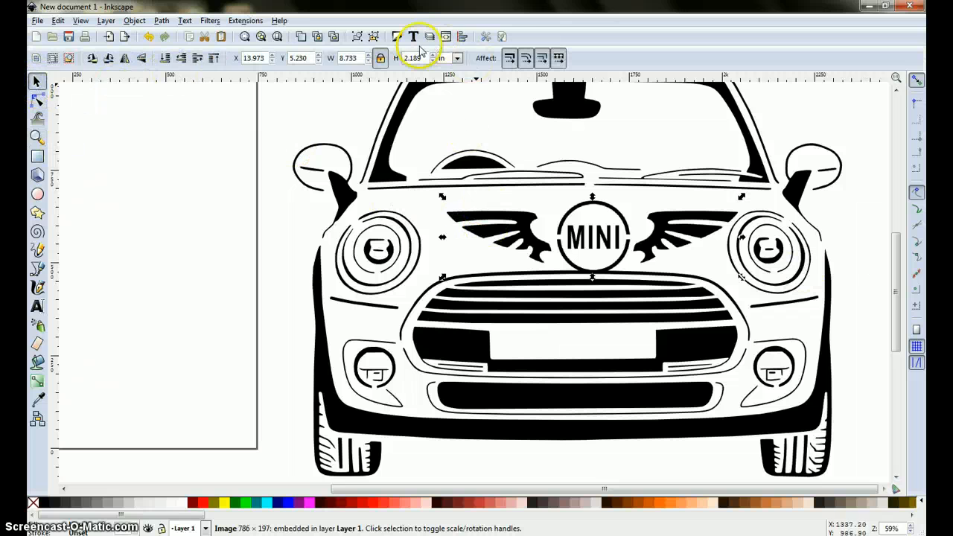
{"action": "left_click", "coordinate": [380, 59]}
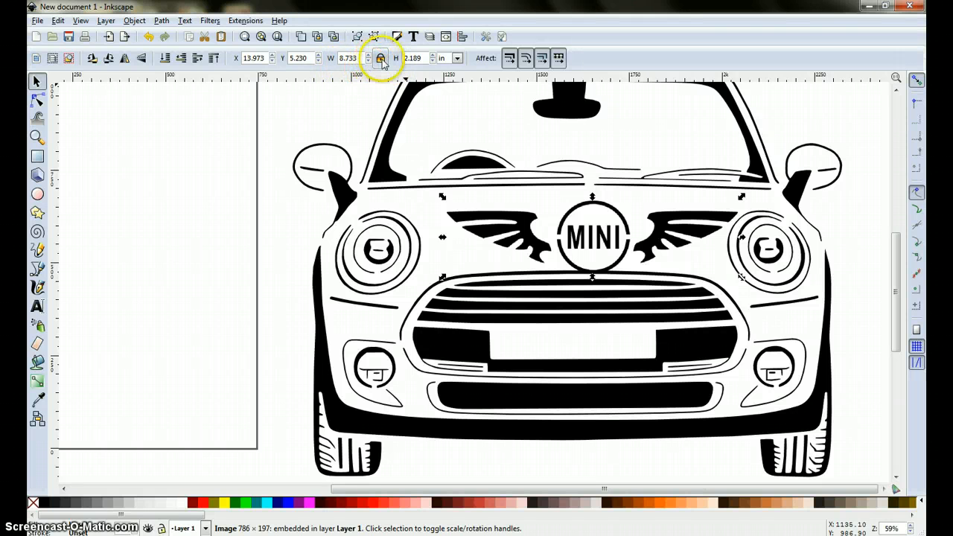
{"action": "left_click", "coordinate": [457, 59]}
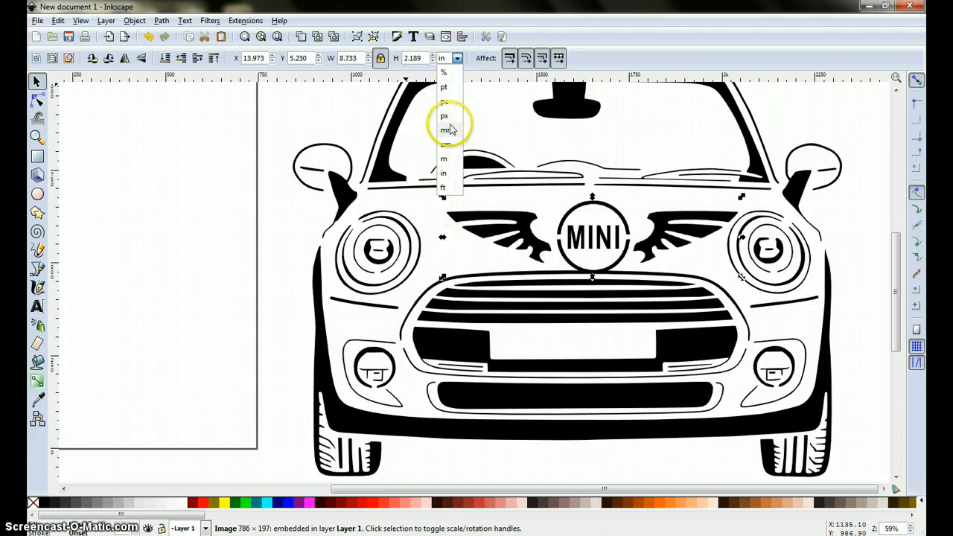
{"action": "left_click", "coordinate": [448, 175]}
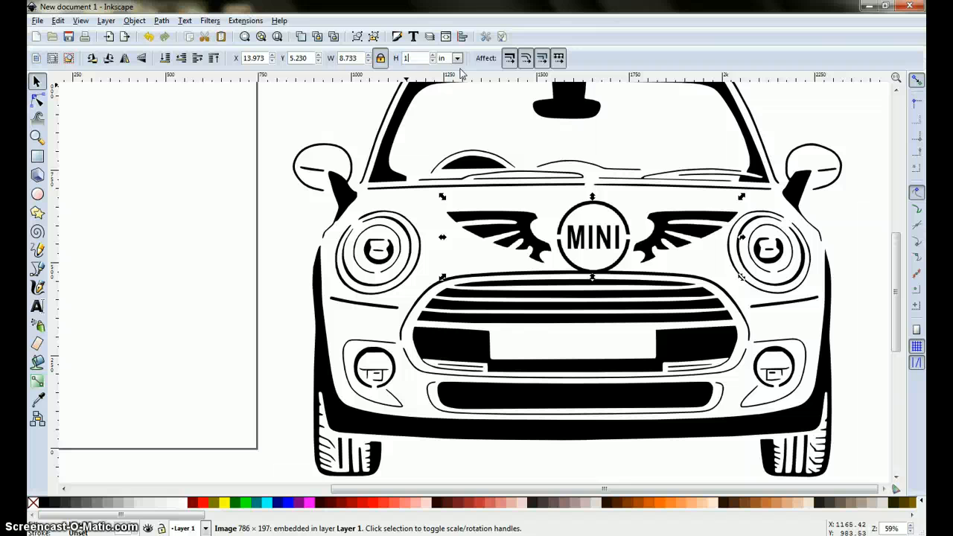
{"action": "left_click", "coordinate": [283, 113]}
Reduce the MINI logo's height to 0.8 in and centre it above the grille at about X 16.087, Y 5.567 in
{"action": "left_click", "coordinate": [390, 227]}
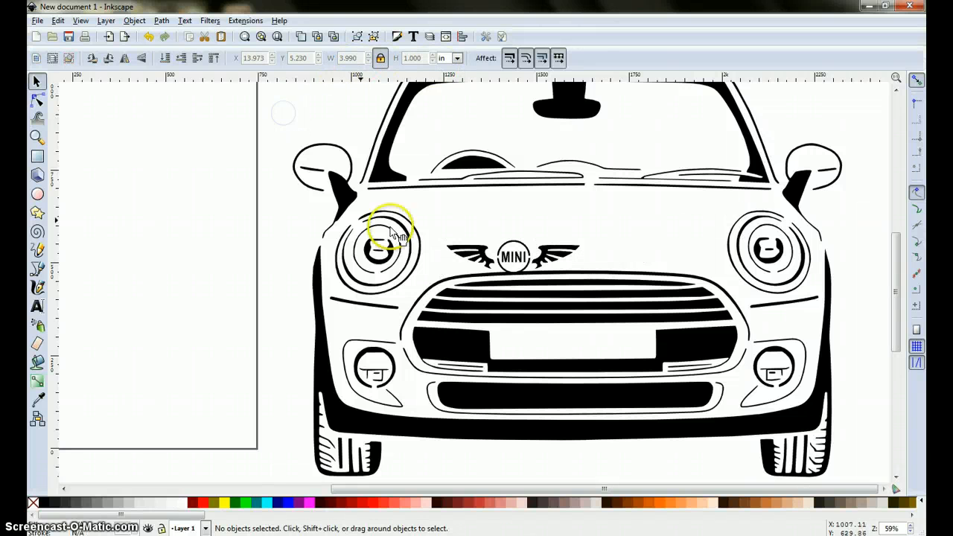
{"action": "left_click_drag", "start_coordinate": [527, 249], "coordinate": [596, 255]}
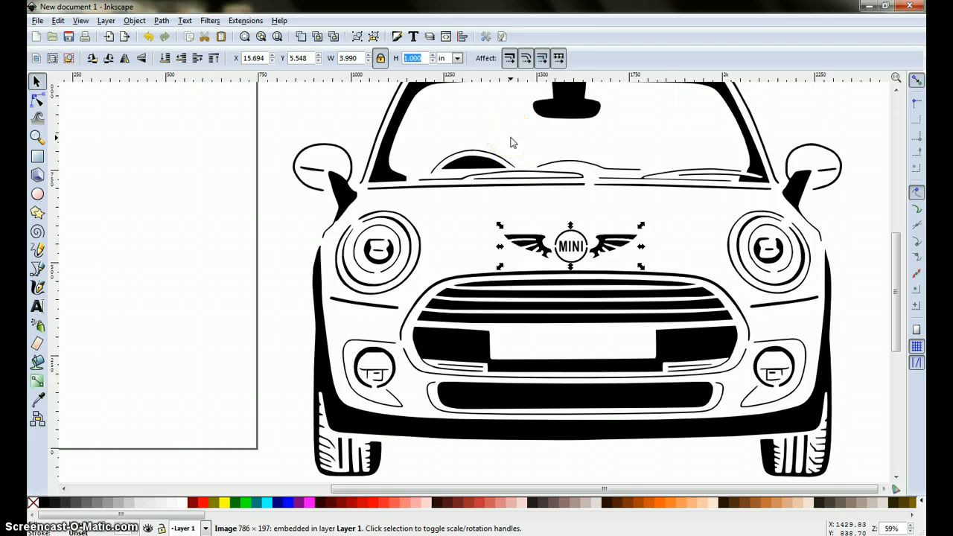
{"action": "key", "text": "BackSpace"}
{"action": "type", "text": ".8"}
{"action": "left_click", "coordinate": [475, 150]}
{"action": "left_click", "coordinate": [244, 212]}
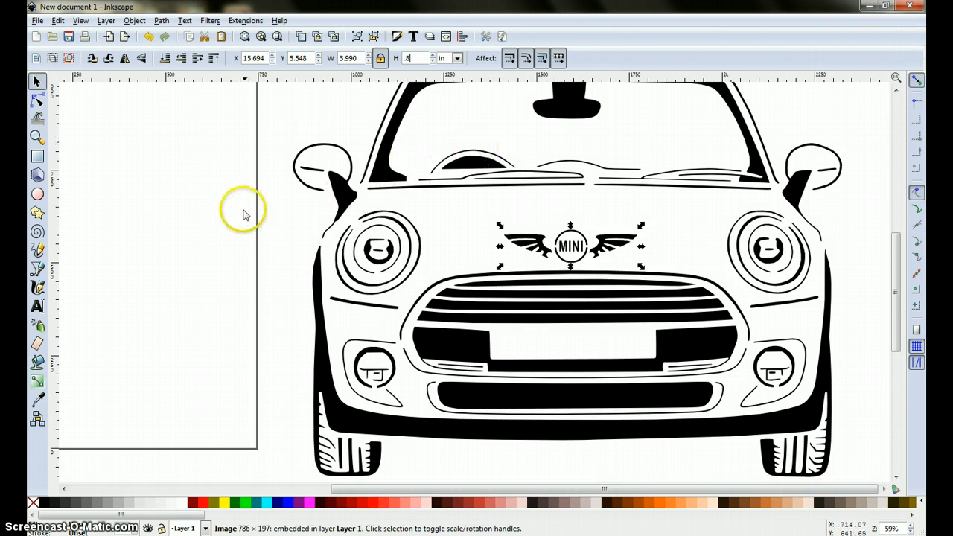
{"action": "left_click_drag", "start_coordinate": [564, 255], "coordinate": [585, 256]}
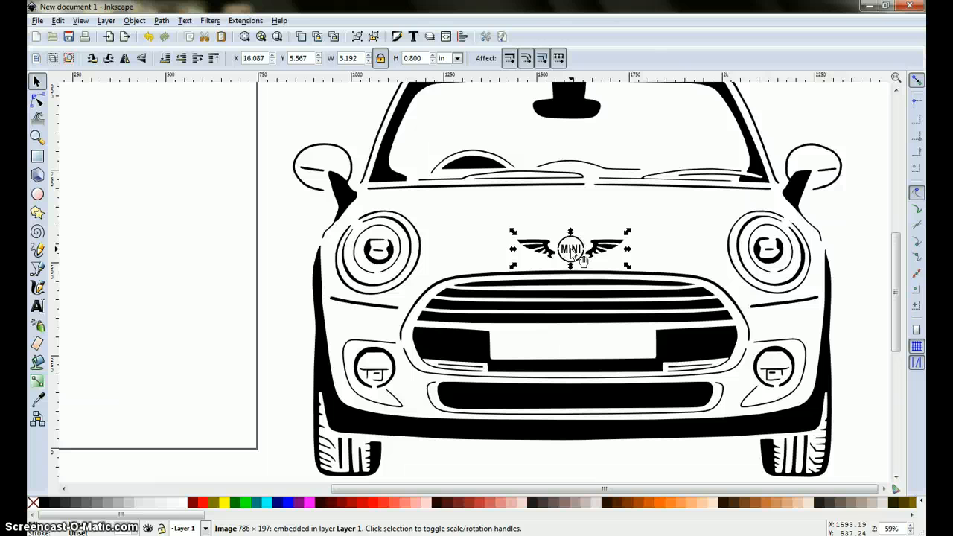
Examine the MINI logo's edges and stencil gaps up close, and check its size and placement on the whole car
{"action": "left_click", "coordinate": [38, 139]}
{"action": "left_click", "coordinate": [626, 263]}
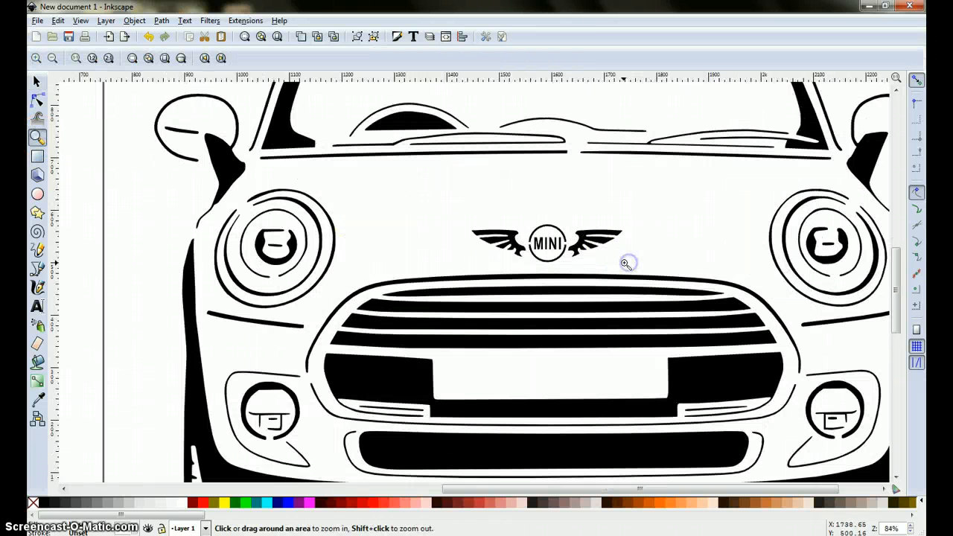
{"action": "left_click", "coordinate": [625, 263]}
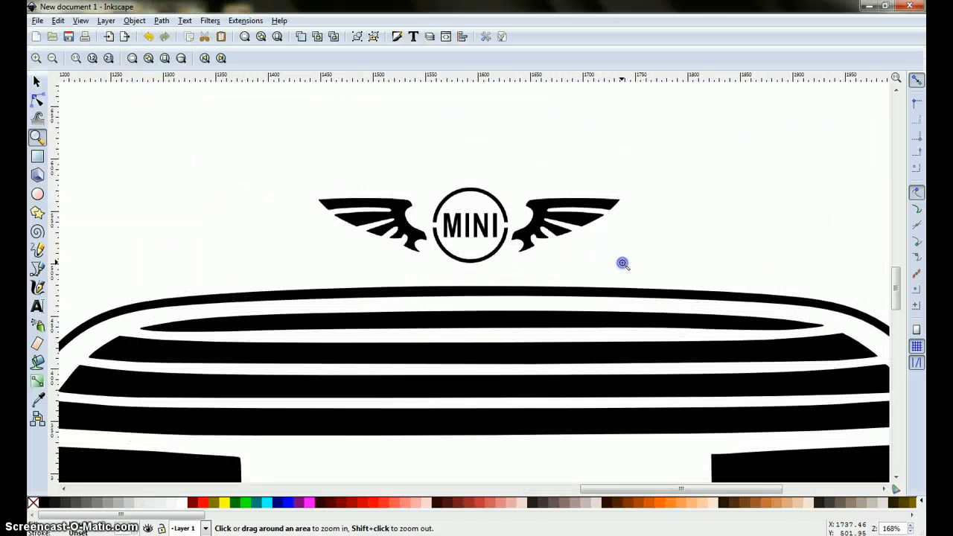
{"action": "left_click", "coordinate": [622, 263]}
{"action": "left_click", "coordinate": [609, 270]}
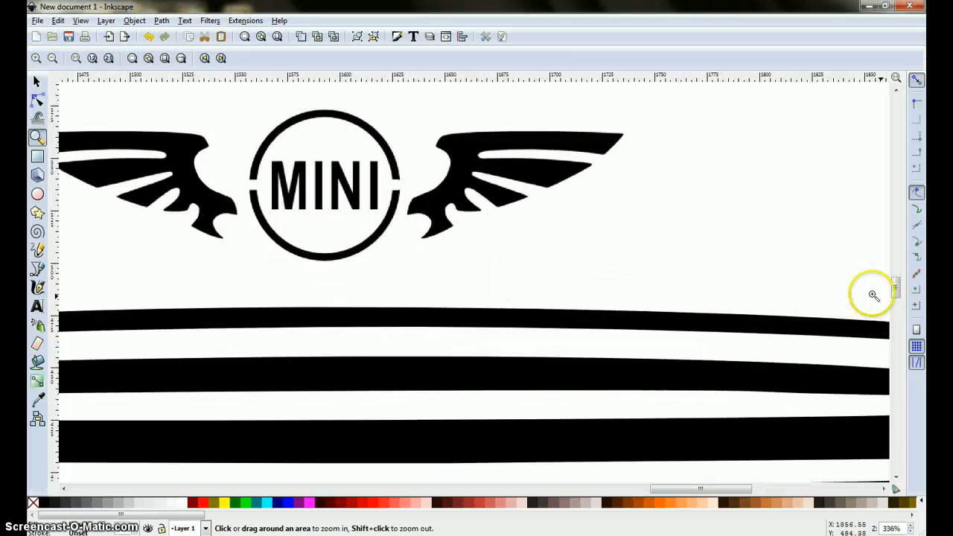
{"action": "scroll", "coordinate": [896, 286], "scroll_direction": "up", "scroll_amount": 3}
{"action": "left_click_drag", "start_coordinate": [672, 484], "coordinate": [664, 490]}
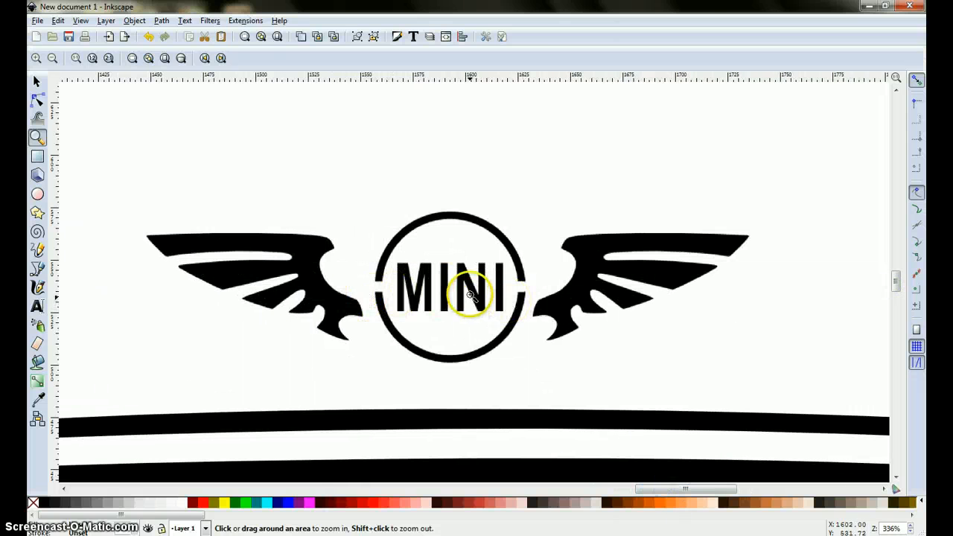
{"action": "left_click", "coordinate": [378, 314], "text": "shift"}
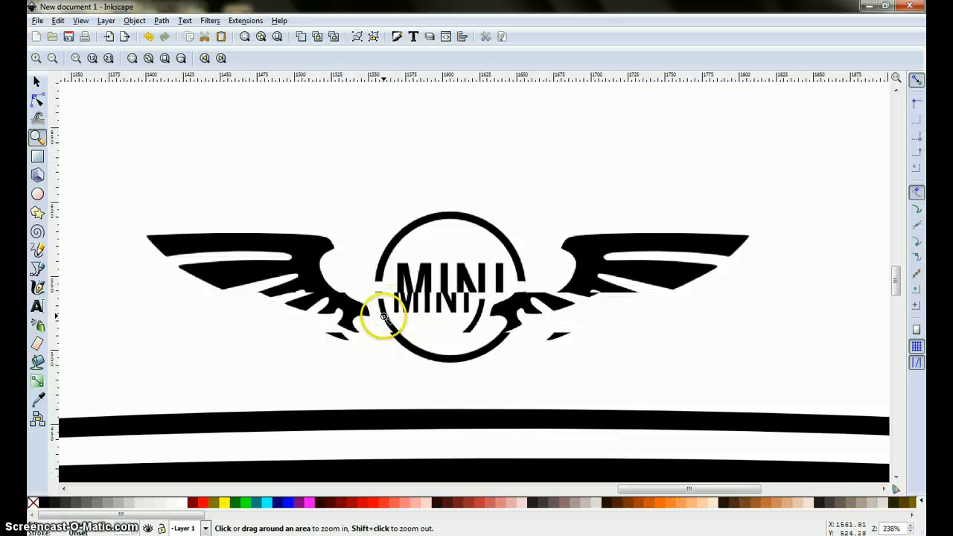
{"action": "left_click", "coordinate": [381, 317], "text": "shift"}
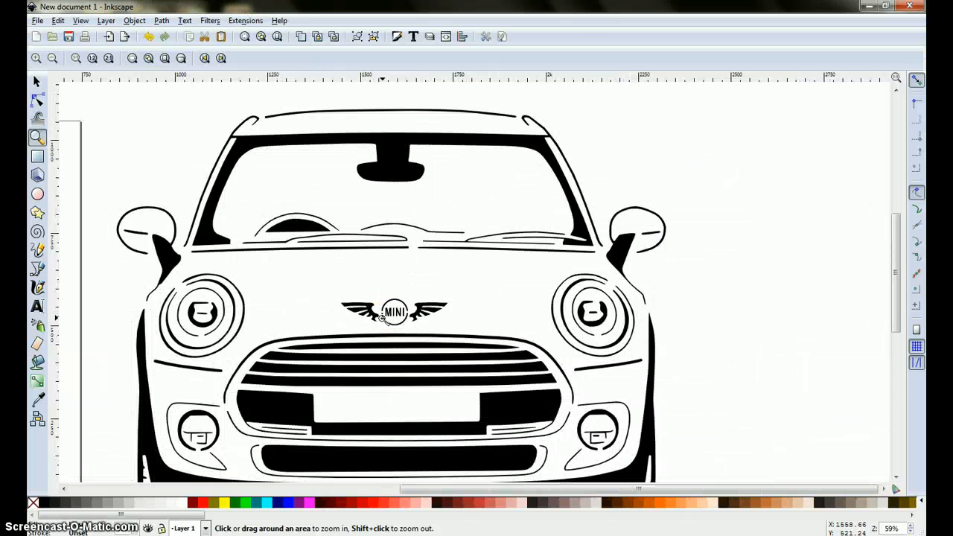
{"action": "left_click", "coordinate": [381, 317], "text": "shift"}
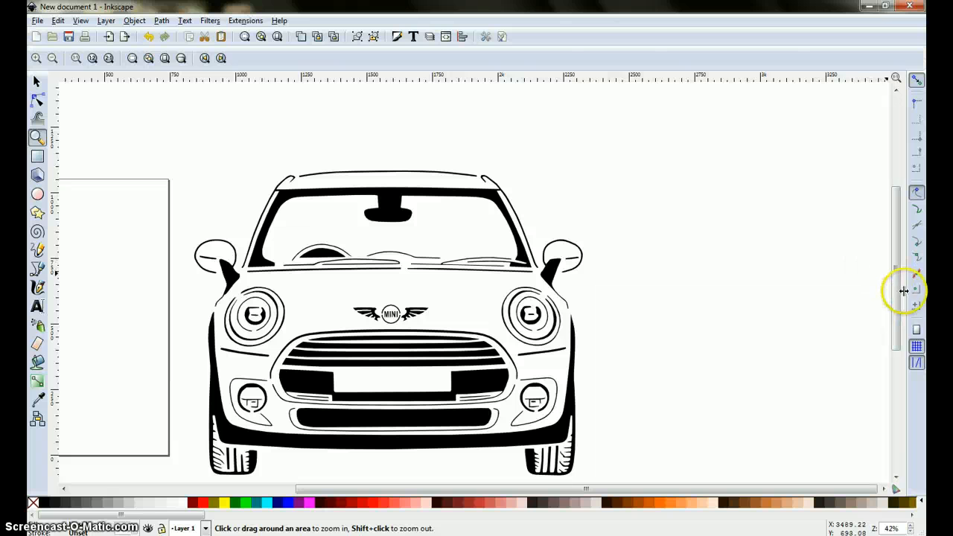
Add a text line below the car, in capitals, with the owner's first name in possessive form followed by "MINI"
{"action": "left_click_drag", "start_coordinate": [899, 303], "coordinate": [895, 335]}
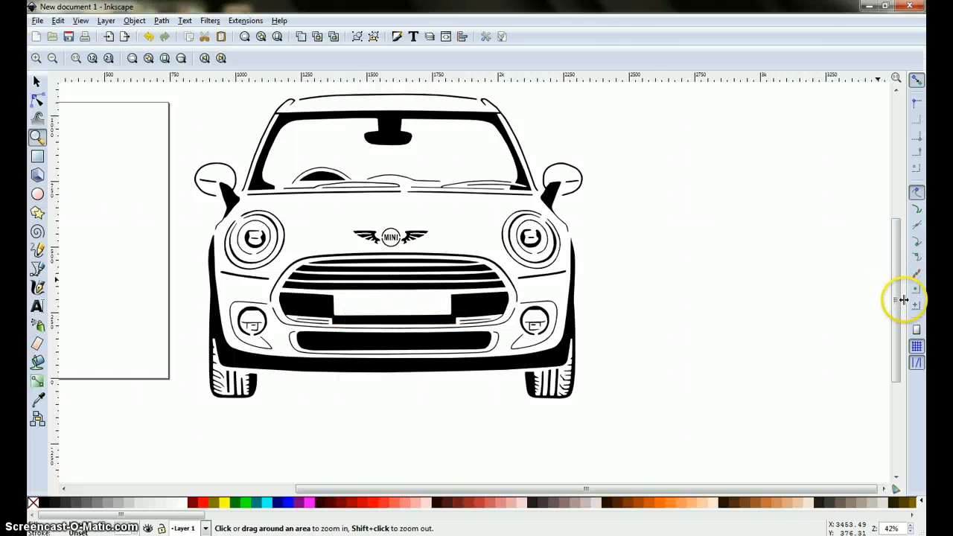
{"action": "left_click_drag", "start_coordinate": [898, 311], "coordinate": [903, 356]}
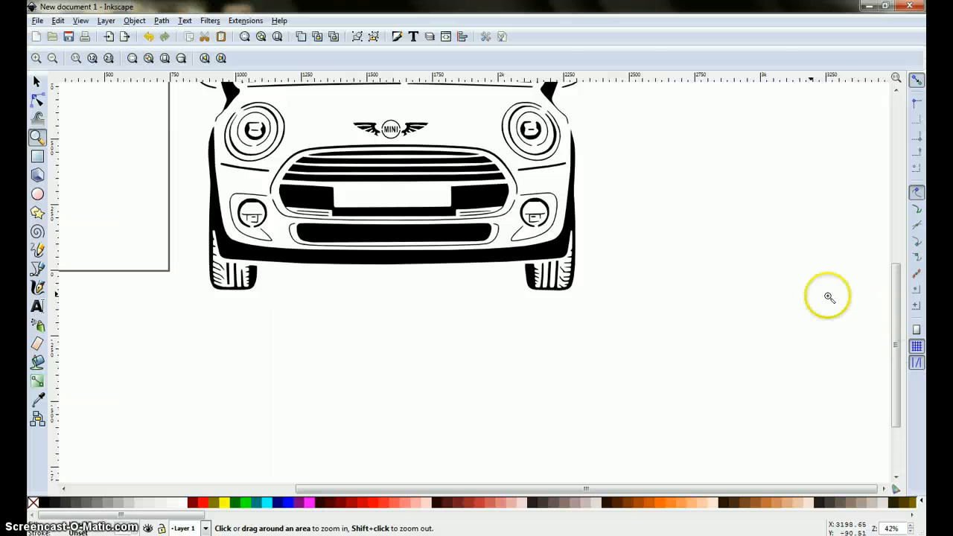
{"action": "left_click", "coordinate": [37, 308]}
{"action": "left_click", "coordinate": [294, 313]}
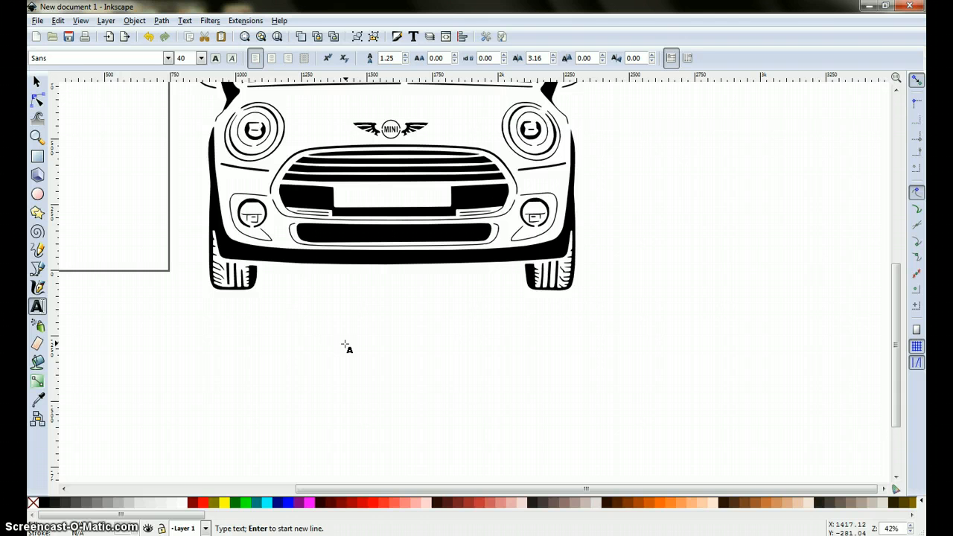
{"action": "type", "text": "MARK'S"}
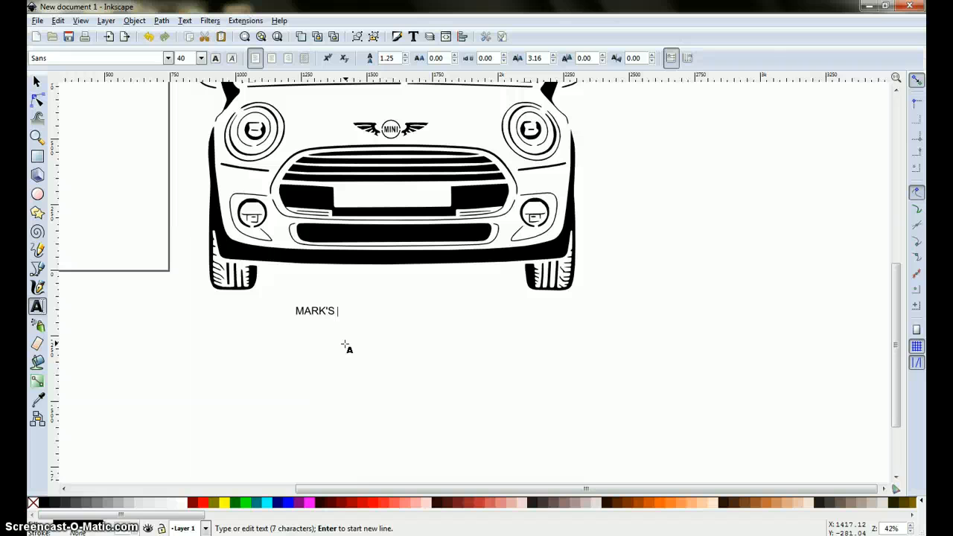
{"action": "type", "text": "NI"}
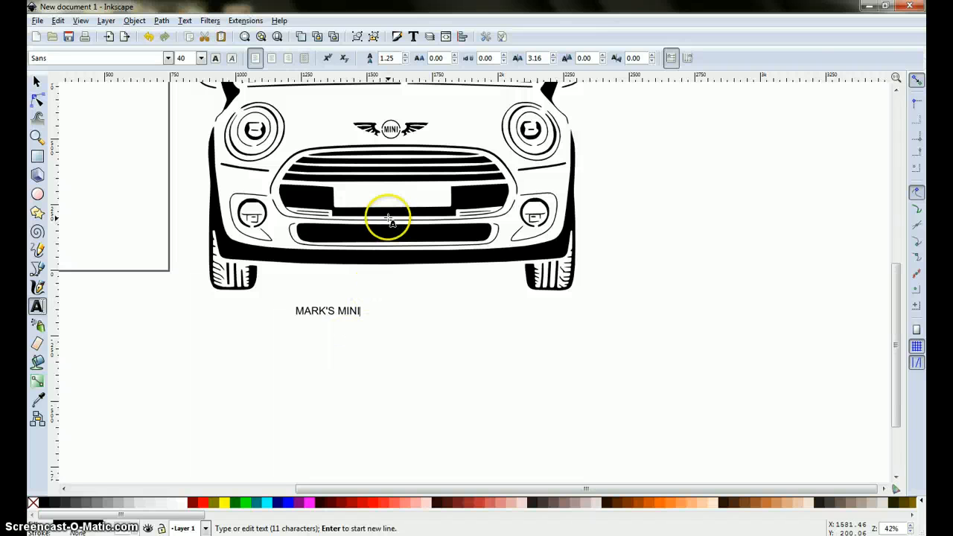
Open the font settings for the text and preview it in Saddlebag and Roughknight
{"action": "left_click", "coordinate": [414, 37]}
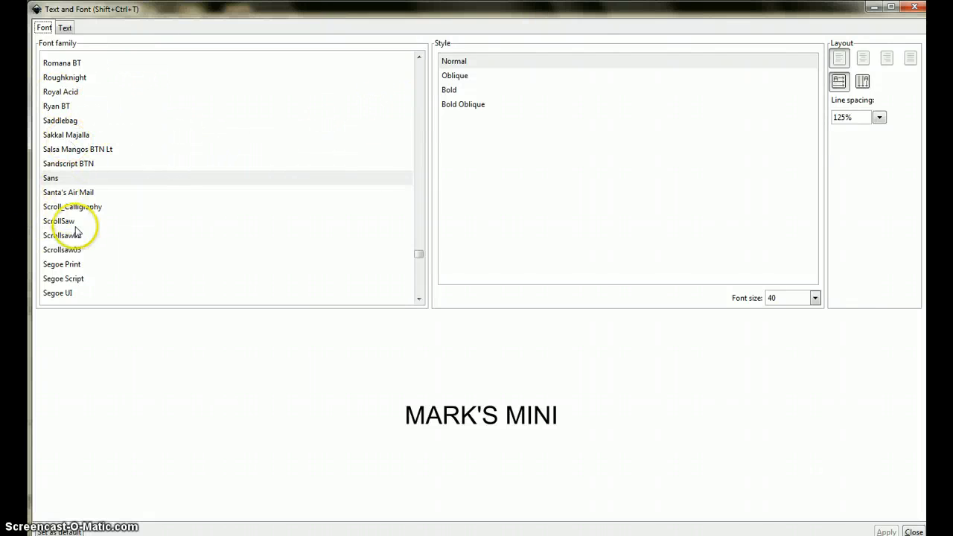
{"action": "left_click", "coordinate": [76, 122]}
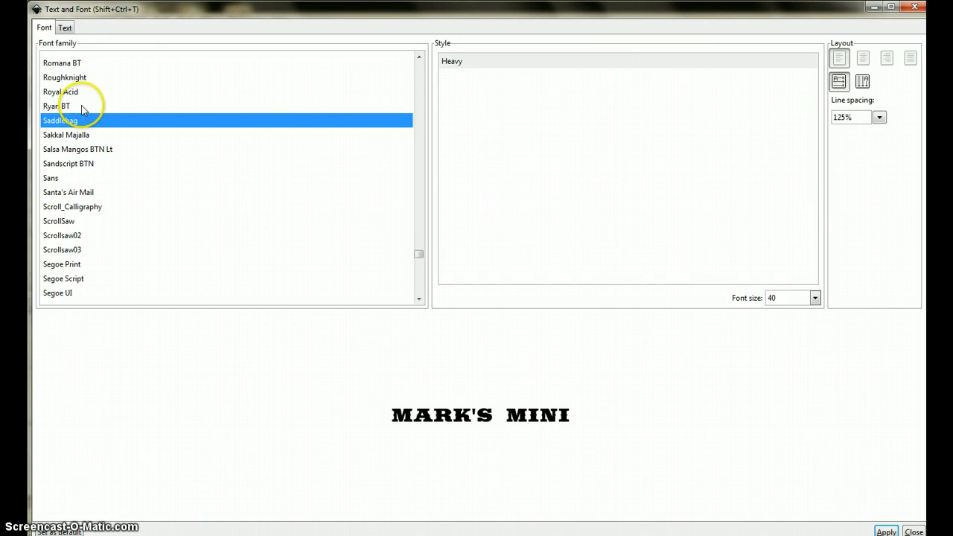
{"action": "left_click", "coordinate": [77, 79]}
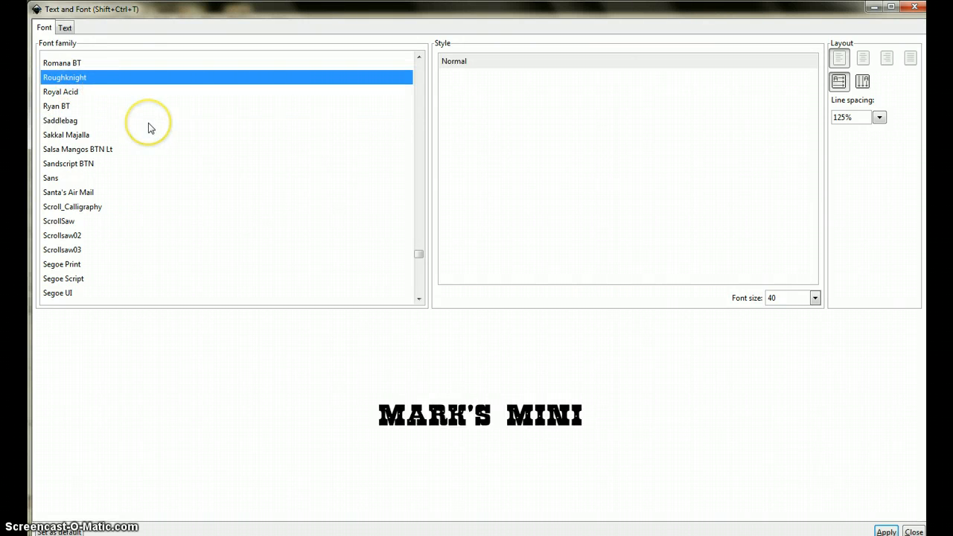
Choose the Lato font in Bold style for the text
{"action": "scroll", "coordinate": [148, 128], "scroll_direction": "up", "scroll_amount": 10}
{"action": "scroll", "coordinate": [148, 128], "scroll_direction": "up", "scroll_amount": 5}
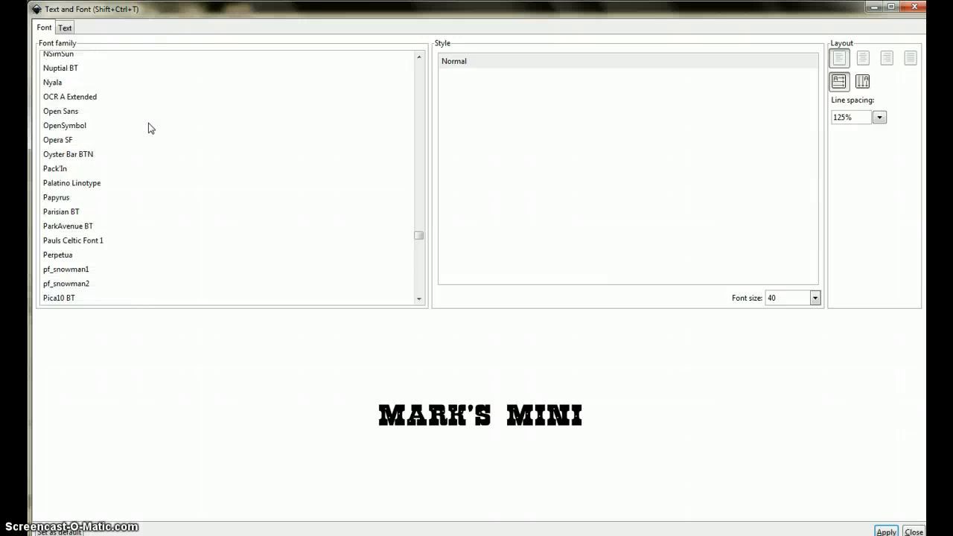
{"action": "scroll", "coordinate": [148, 129], "scroll_direction": "up", "scroll_amount": 2}
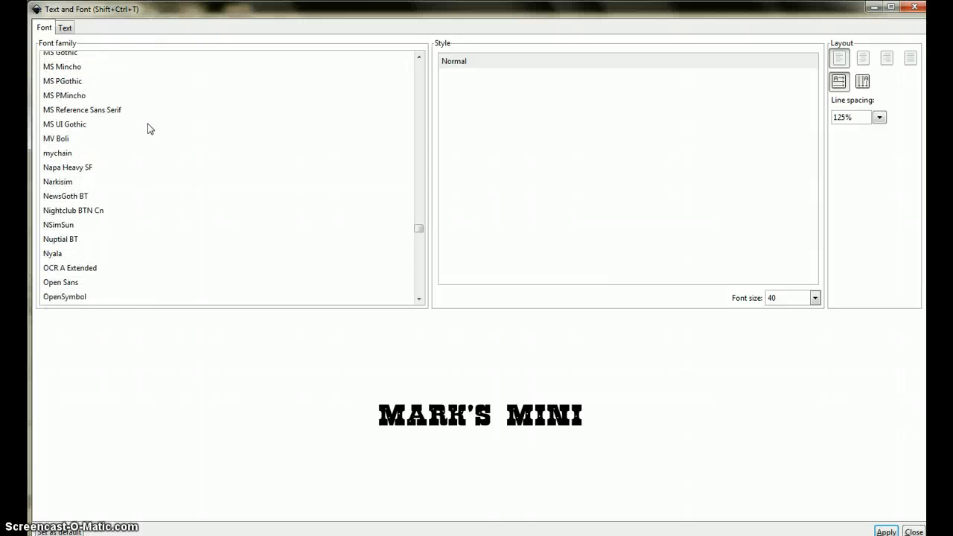
{"action": "scroll", "coordinate": [148, 128], "scroll_direction": "up", "scroll_amount": 4}
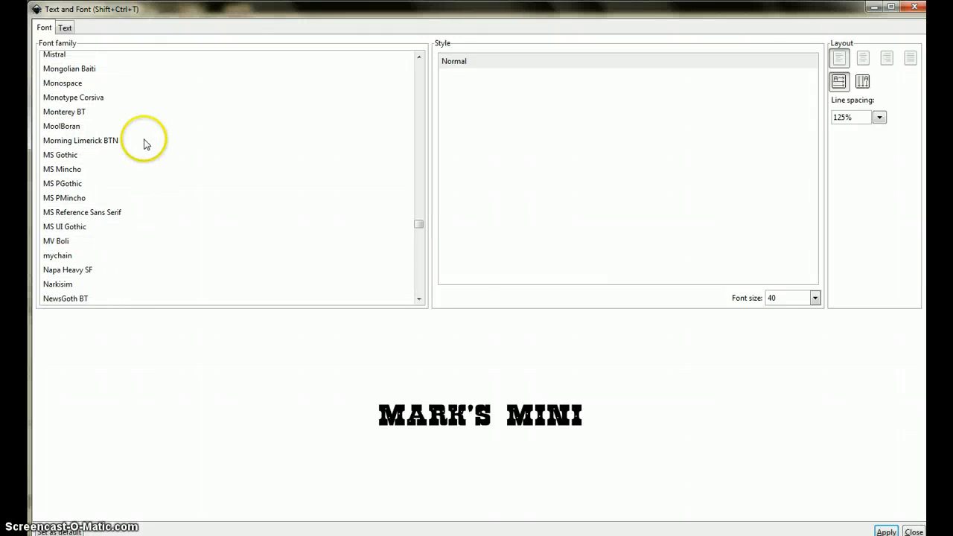
{"action": "scroll", "coordinate": [147, 143], "scroll_direction": "up", "scroll_amount": 2}
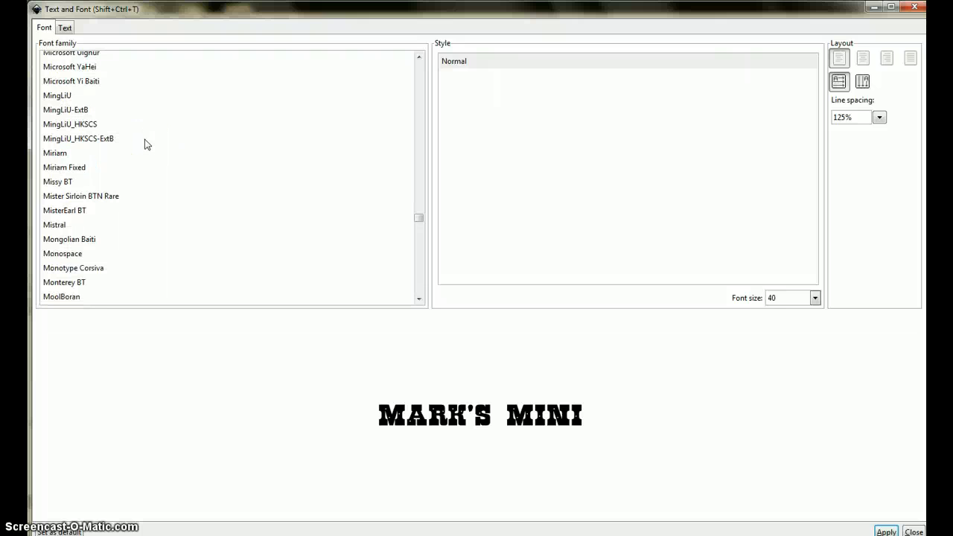
{"action": "scroll", "coordinate": [147, 143], "scroll_direction": "up", "scroll_amount": 11}
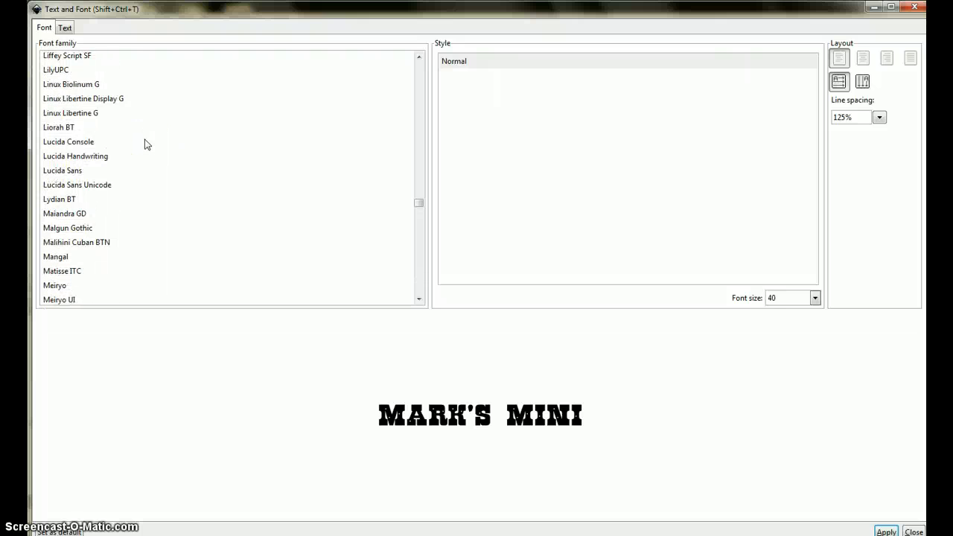
{"action": "scroll", "coordinate": [147, 144], "scroll_direction": "up", "scroll_amount": 3}
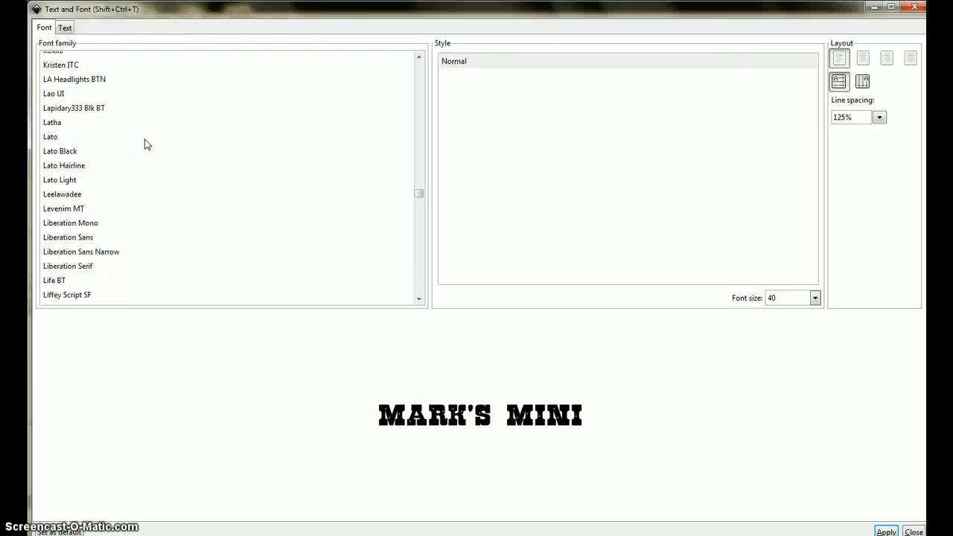
{"action": "left_click", "coordinate": [52, 141]}
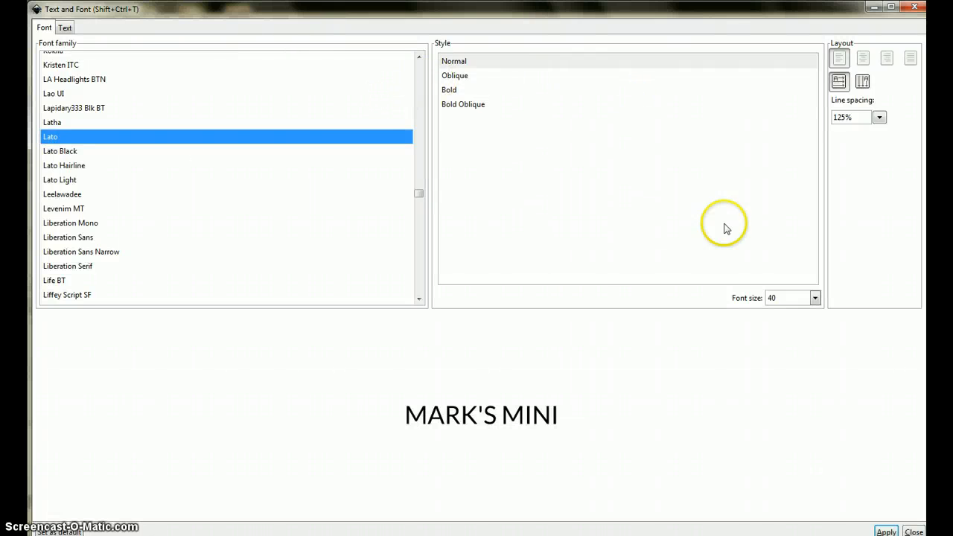
{"action": "left_click", "coordinate": [450, 92]}
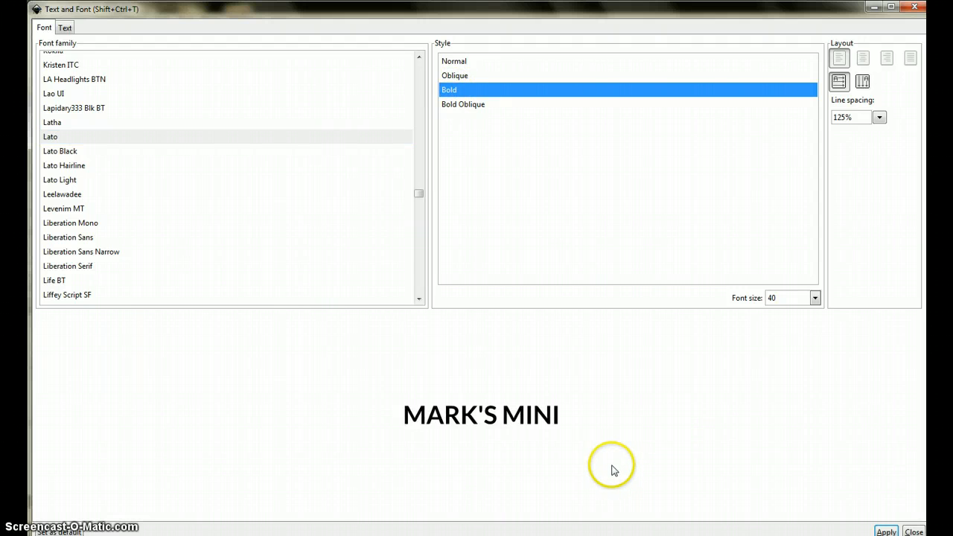
Set the font size to 56, apply the font settings to the text and close them
{"action": "left_click", "coordinate": [778, 297]}
{"action": "left_click_drag", "start_coordinate": [778, 297], "coordinate": [759, 298]}
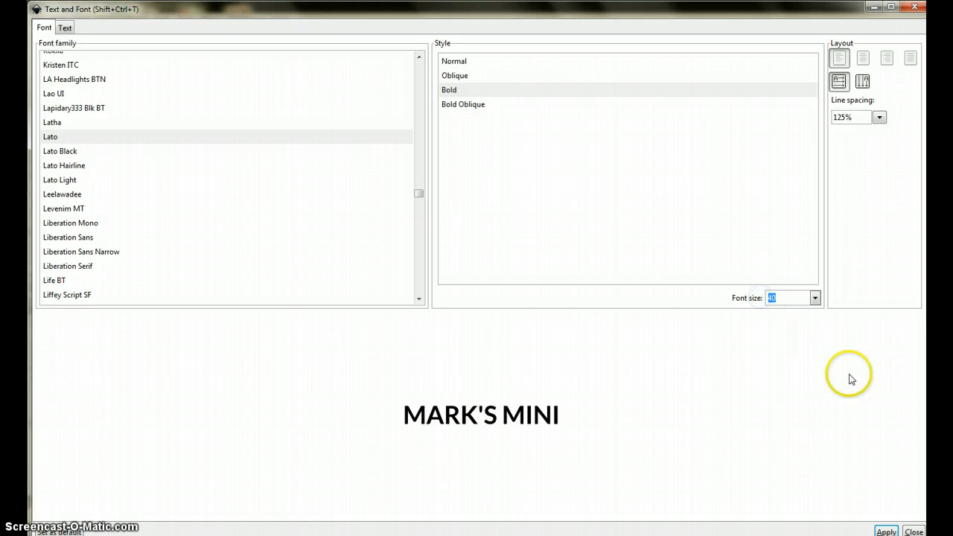
{"action": "left_click", "coordinate": [815, 299]}
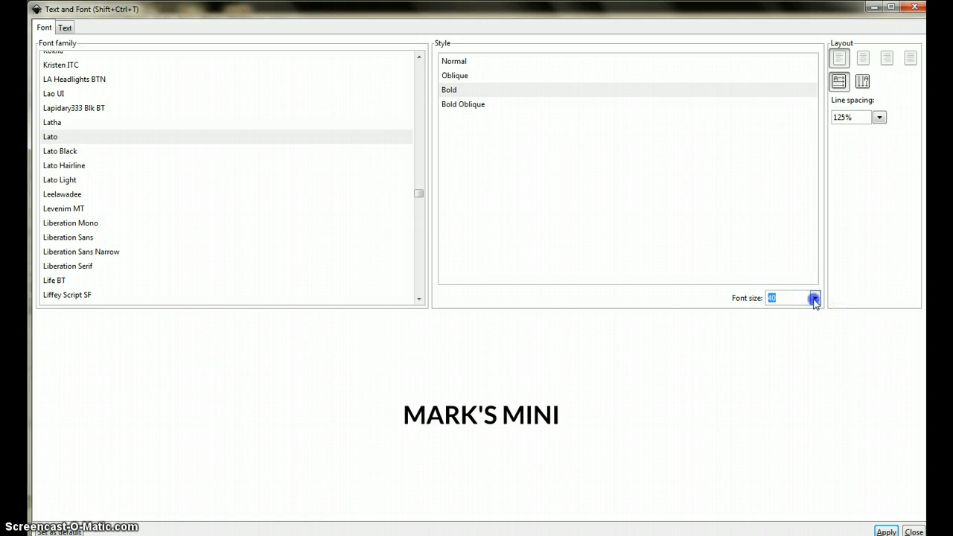
{"action": "left_click_drag", "start_coordinate": [815, 238], "coordinate": [814, 253]}
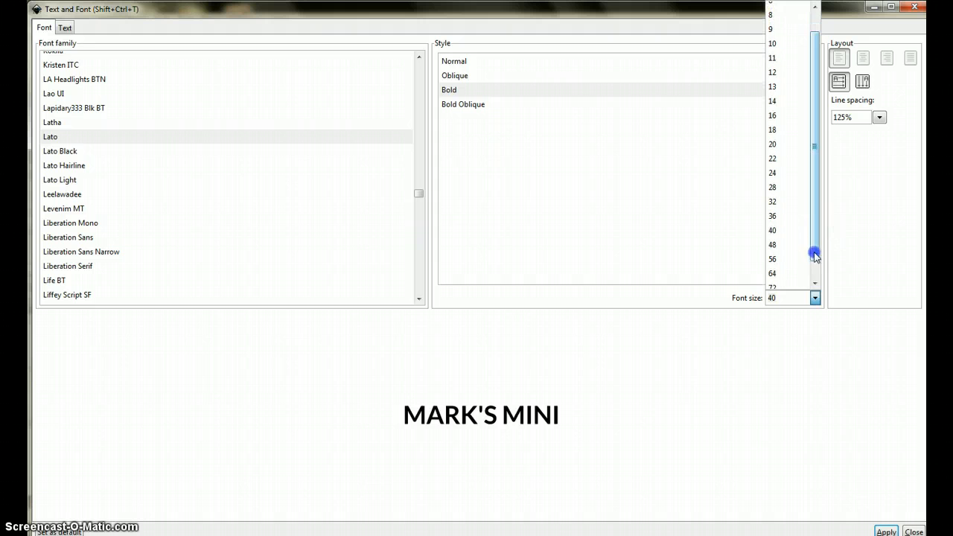
{"action": "left_click", "coordinate": [774, 260]}
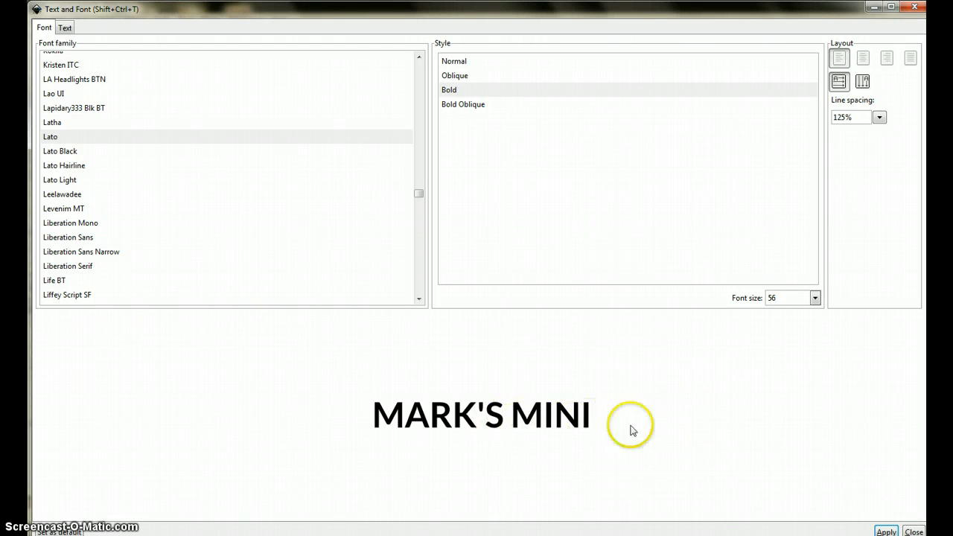
{"action": "left_click", "coordinate": [885, 531]}
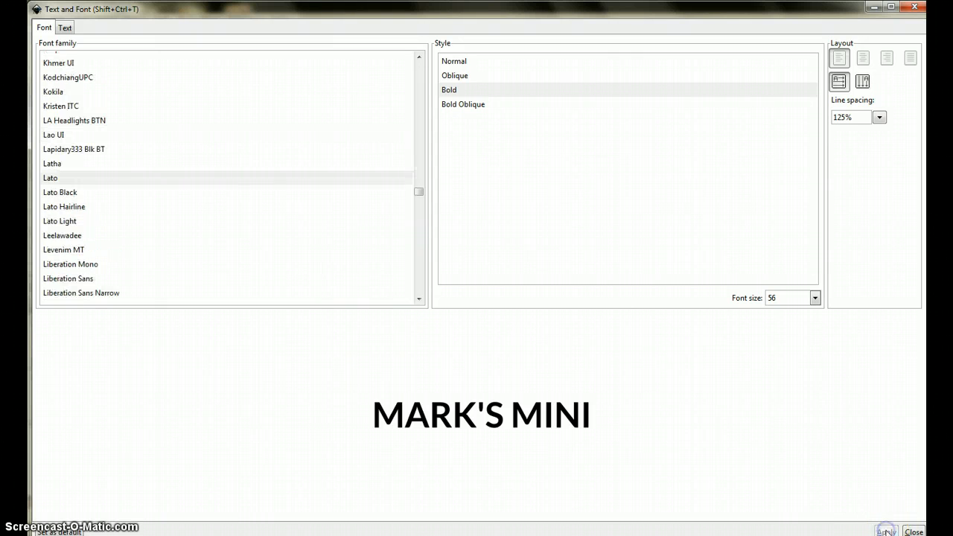
{"action": "left_click", "coordinate": [913, 532]}
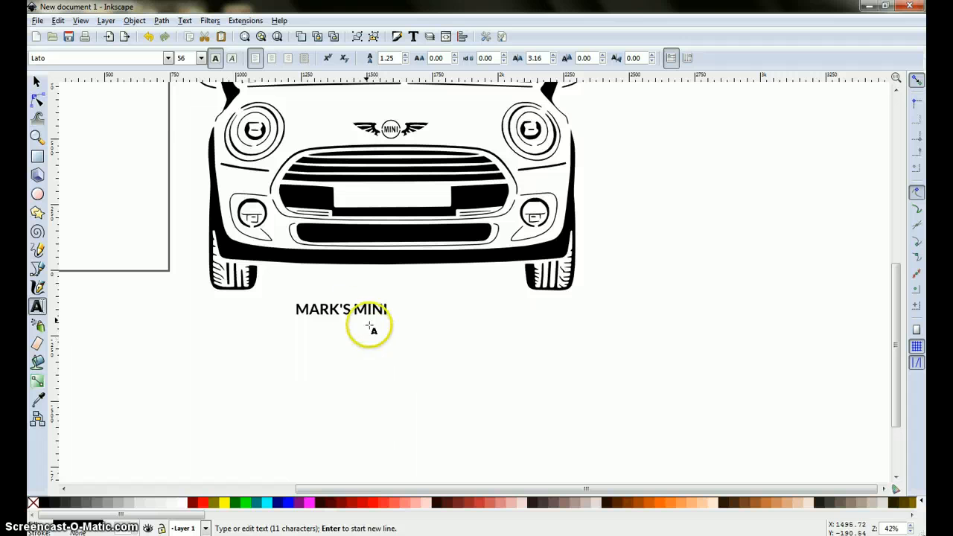
Move the text onto the blank licence plate in the car's grille, at about X 15.818, Y 2.853 in
{"action": "left_click", "coordinate": [37, 82]}
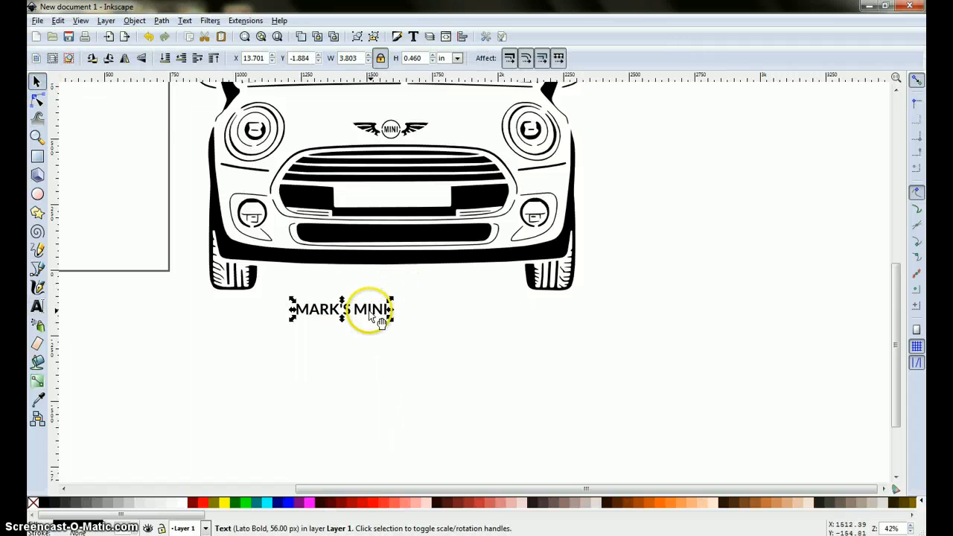
{"action": "left_click_drag", "start_coordinate": [378, 320], "coordinate": [430, 204]}
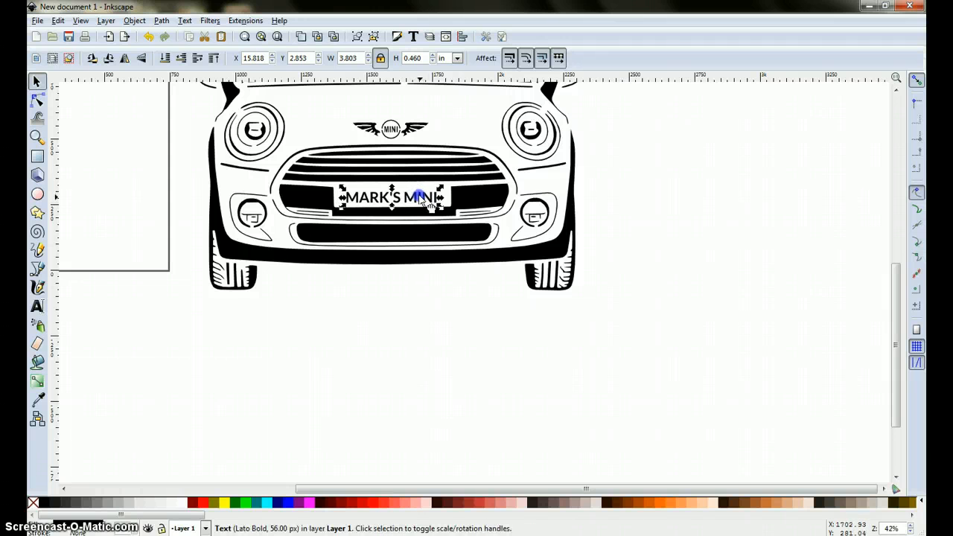
Widen the horizontal kerning between the first and second letters of the licence plate text by five increments
{"action": "left_click", "coordinate": [36, 137]}
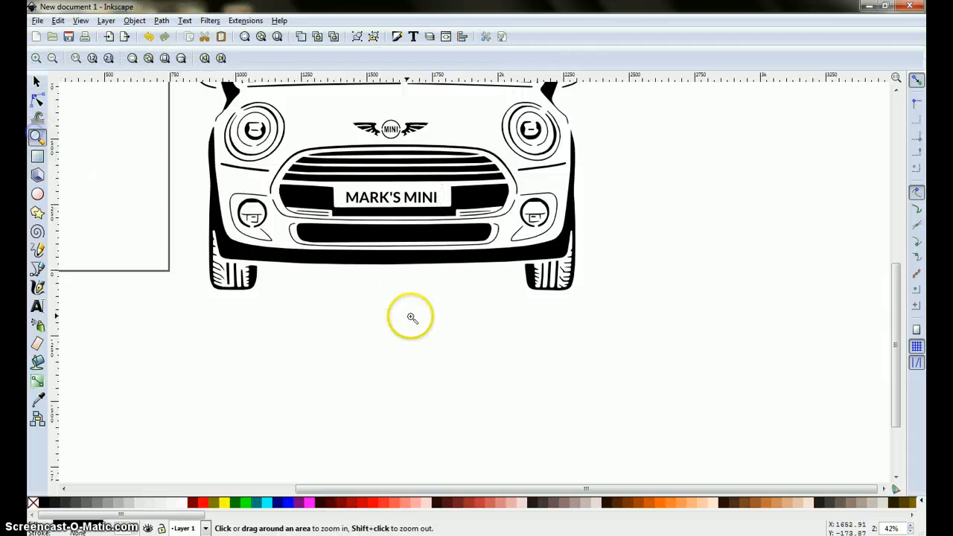
{"action": "left_click", "coordinate": [401, 296]}
{"action": "left_click", "coordinate": [400, 297]}
{"action": "left_click", "coordinate": [398, 296]}
{"action": "scroll", "coordinate": [414, 328], "scroll_direction": "up", "scroll_amount": 2}
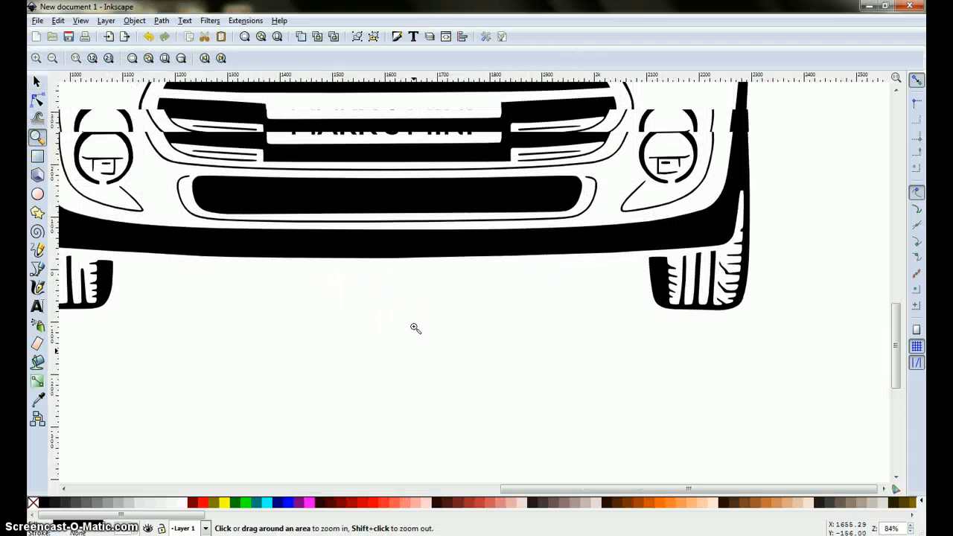
{"action": "scroll", "coordinate": [415, 331], "scroll_direction": "up", "scroll_amount": 2}
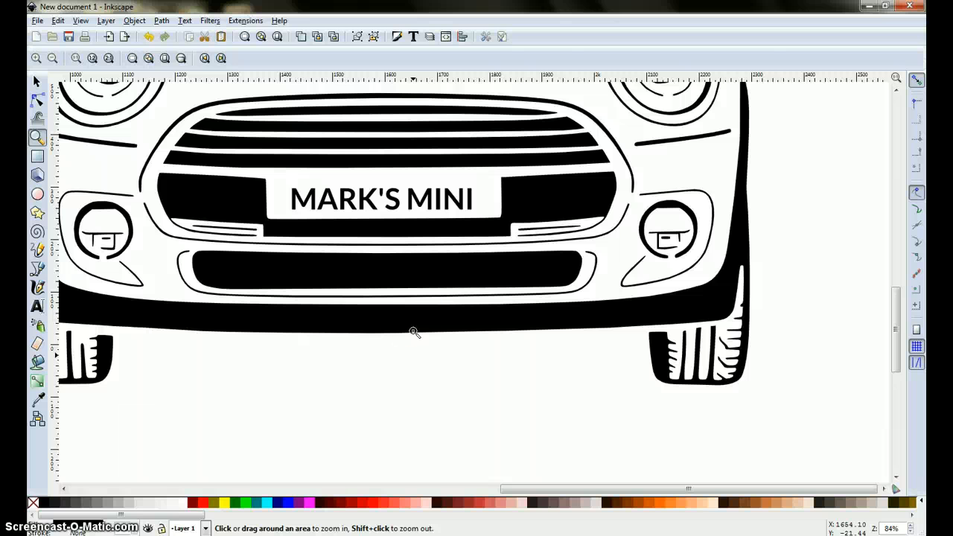
{"action": "left_click", "coordinate": [308, 195]}
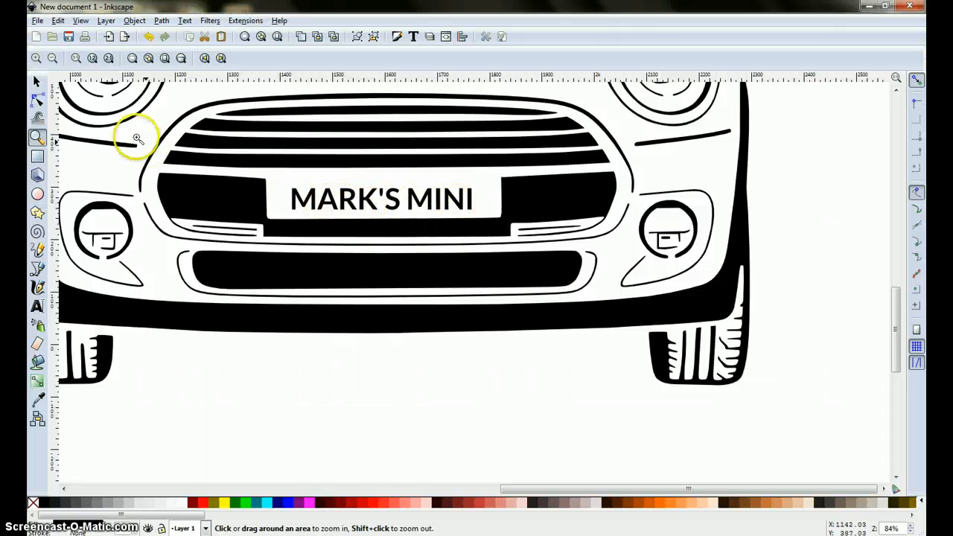
{"action": "left_click", "coordinate": [36, 81]}
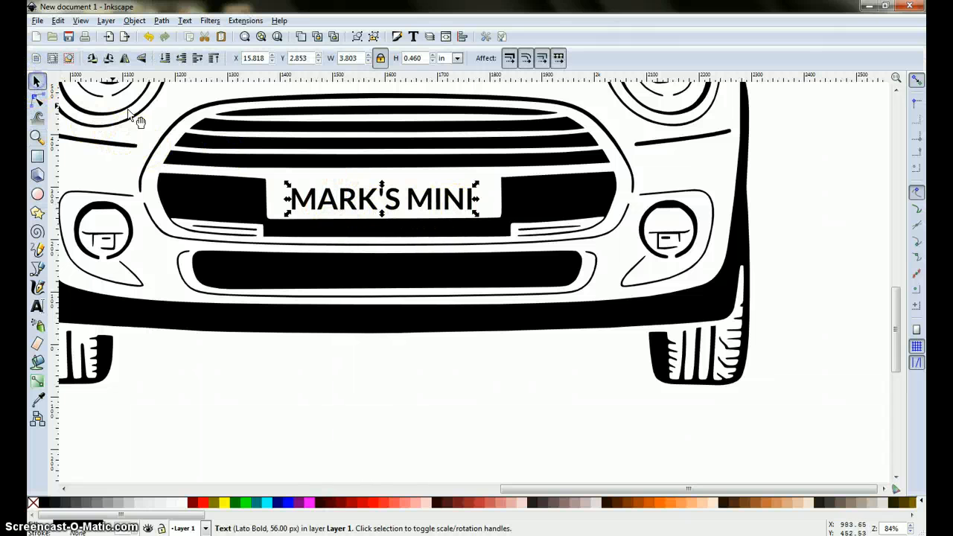
{"action": "double_click", "coordinate": [342, 198]}
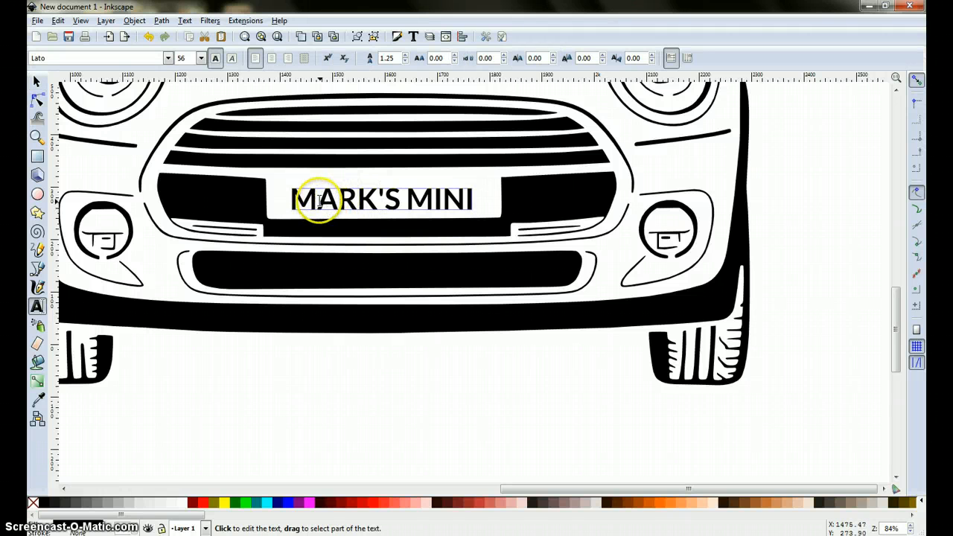
{"action": "left_click", "coordinate": [319, 200]}
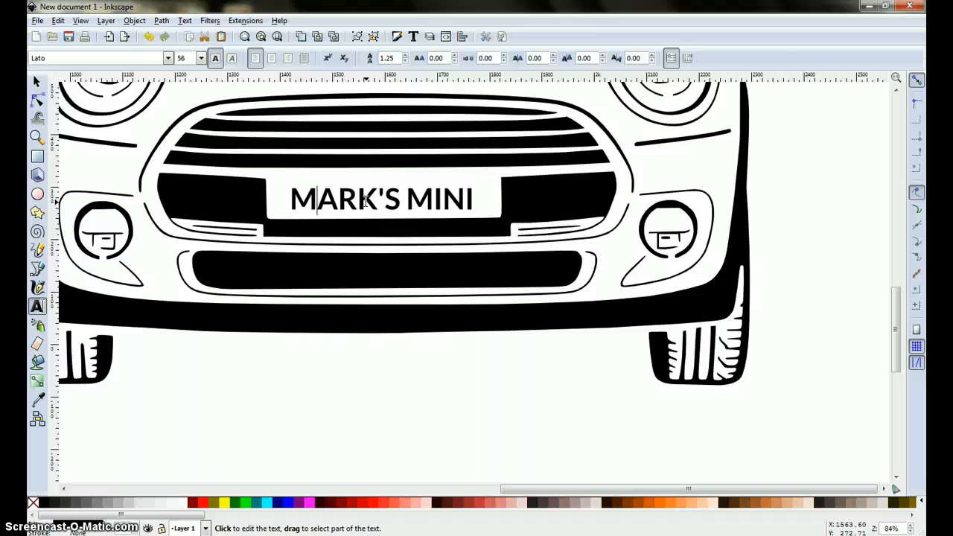
{"action": "key", "text": "alt+Right"}
{"action": "key", "text": "alt+Right"}
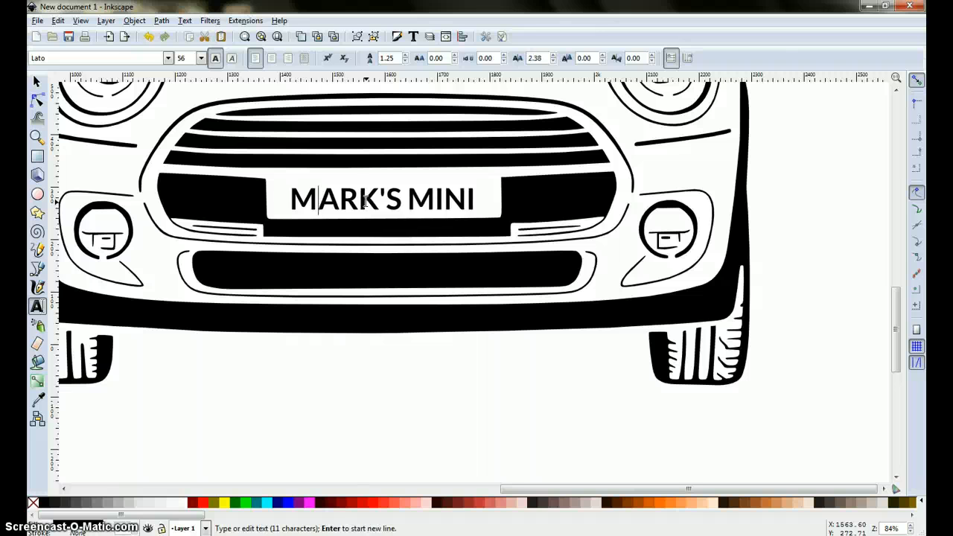
{"action": "key", "text": "alt+Right"}
{"action": "key", "text": "alt+Right"}
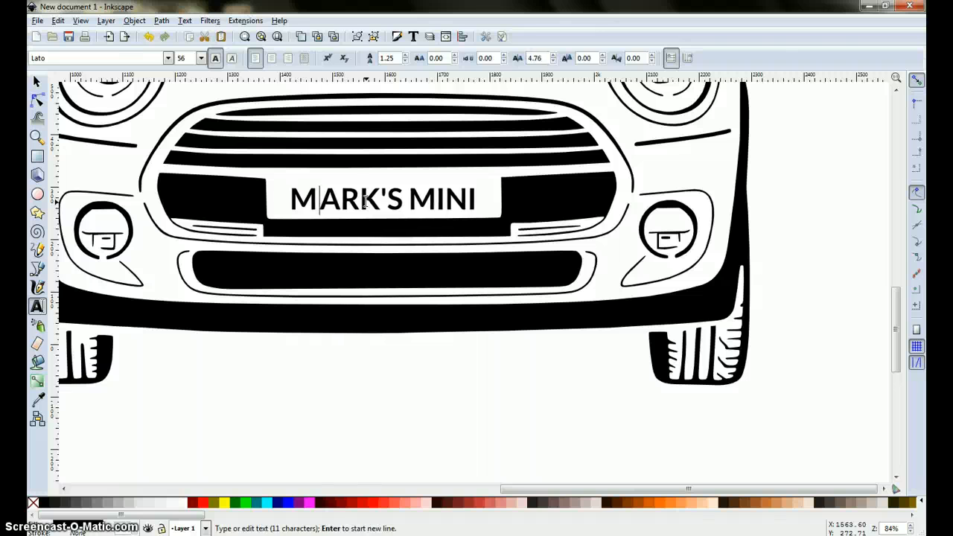
{"action": "key", "text": "alt+Right"}
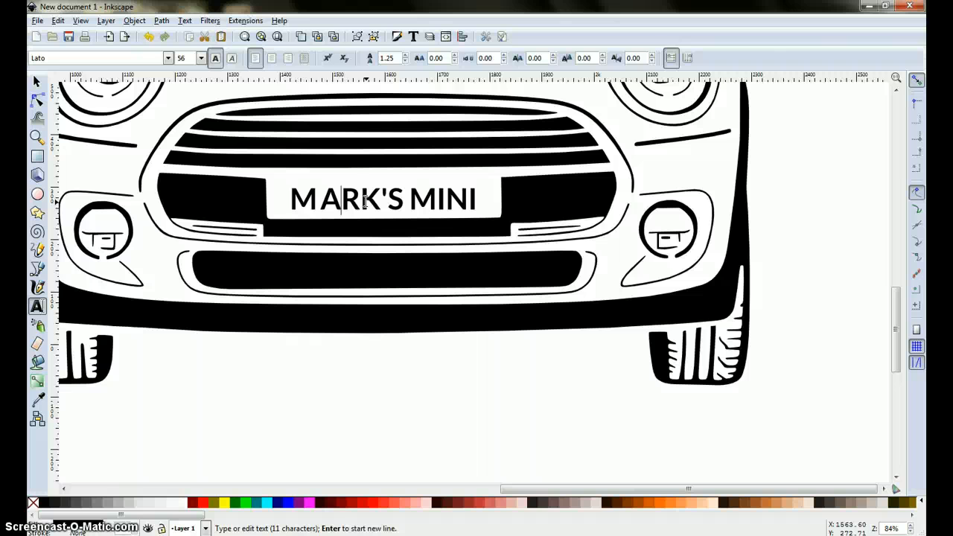
Widen the horizontal kerning between the second and third letters of the licence plate text
{"action": "key", "text": "alt+Right"}
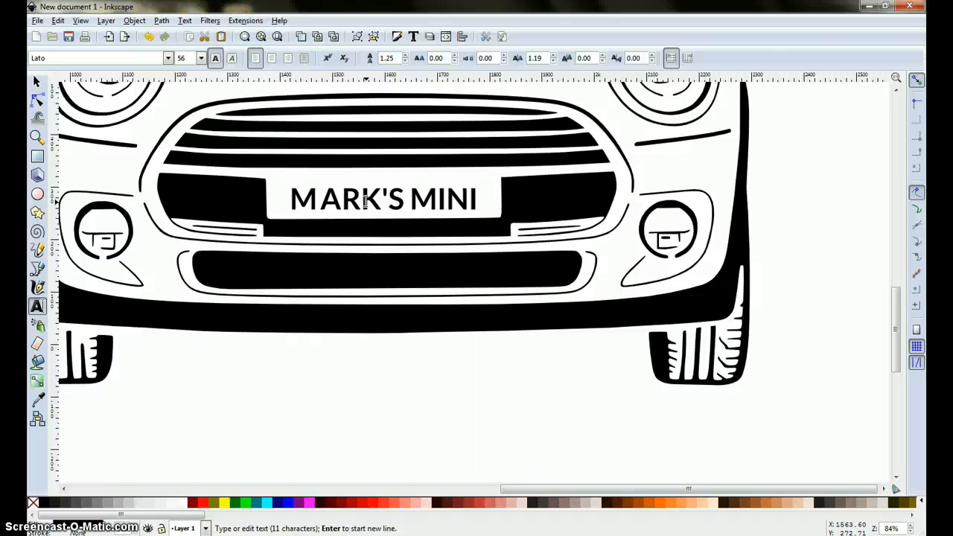
{"action": "key", "text": "alt+Right"}
{"action": "key", "text": "alt+Right"}
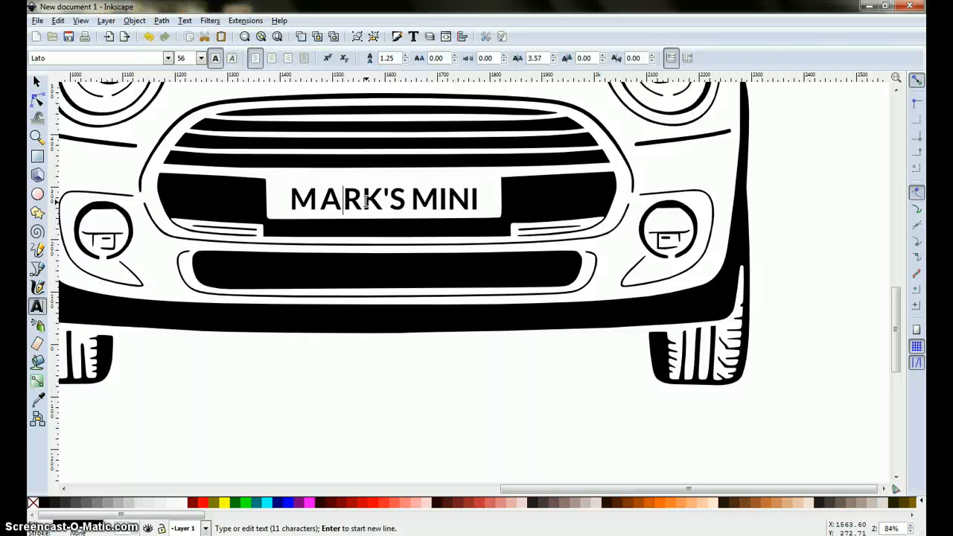
{"action": "key", "text": "alt+Right"}
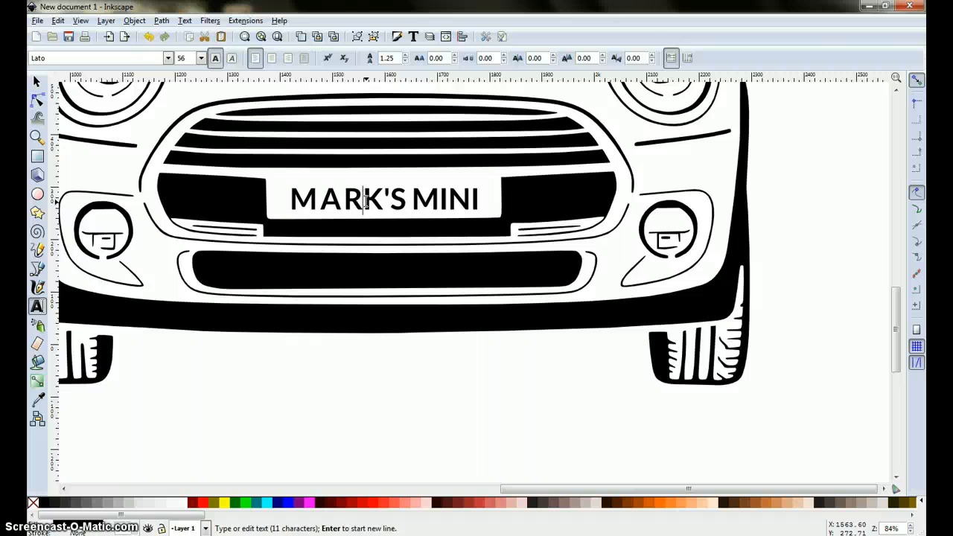
Widen the kerning between the third and fourth letters and between the fourth letter and the apostrophe
{"action": "key", "text": "alt+Right"}
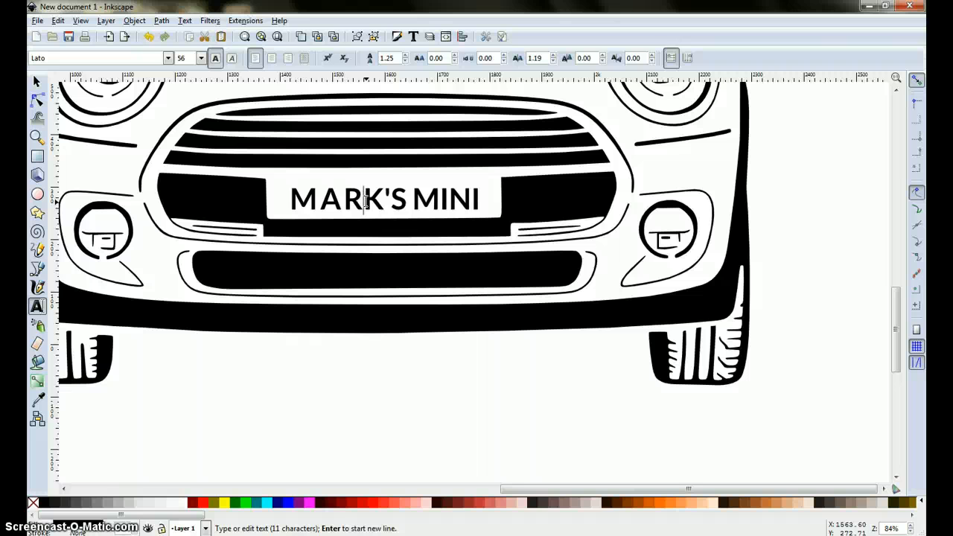
{"action": "key", "text": "alt+Right"}
{"action": "key", "text": "alt+Right"}
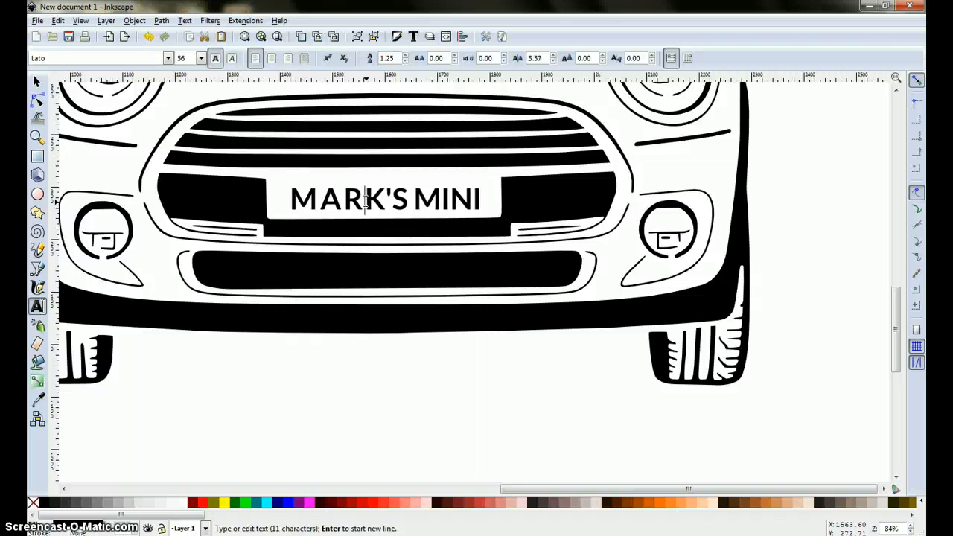
{"action": "key", "text": "alt+Right"}
{"action": "key", "text": "alt+Right"}
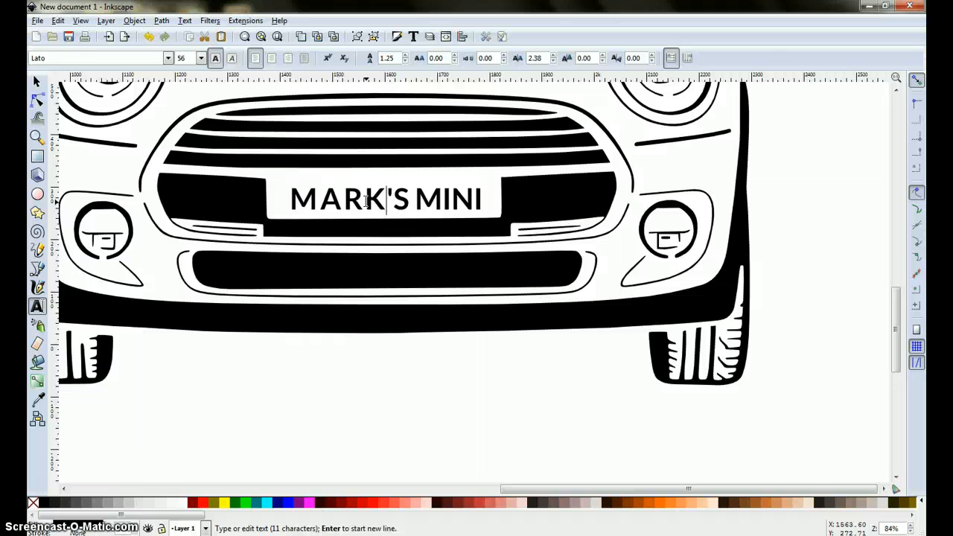
Widen the kerning between the apostrophe and the S, and enlarge the gap between the S and the word MINI
{"action": "key", "text": "alt+Right"}
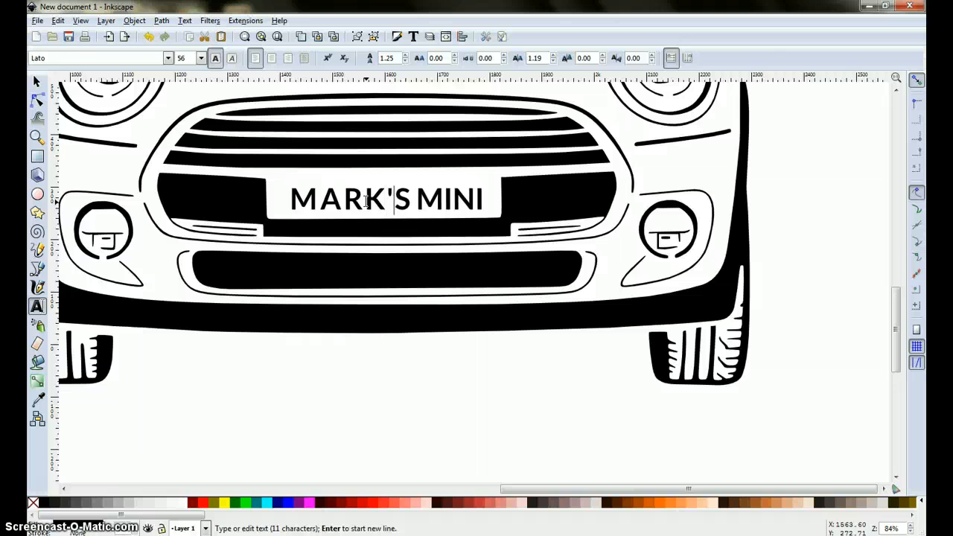
{"action": "key", "text": "alt+Right"}
{"action": "key", "text": "alt+Right"}
{"action": "key", "text": "alt+Right"}
{"action": "key", "text": "alt+Right"}
{"action": "key", "text": "alt+Right"}
{"action": "key", "text": "alt+Right"}
{"action": "key", "text": "alt+Right"}
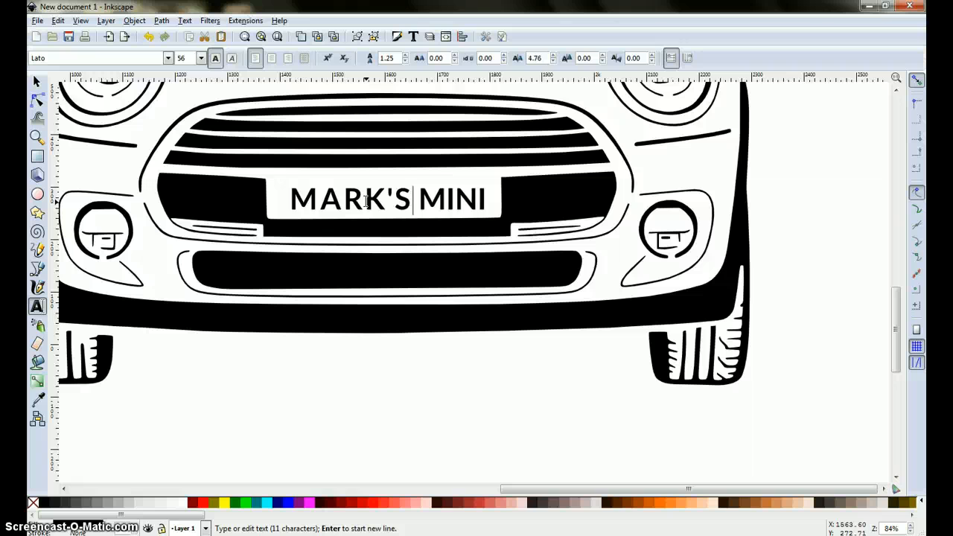
{"action": "key", "text": "alt+Right"}
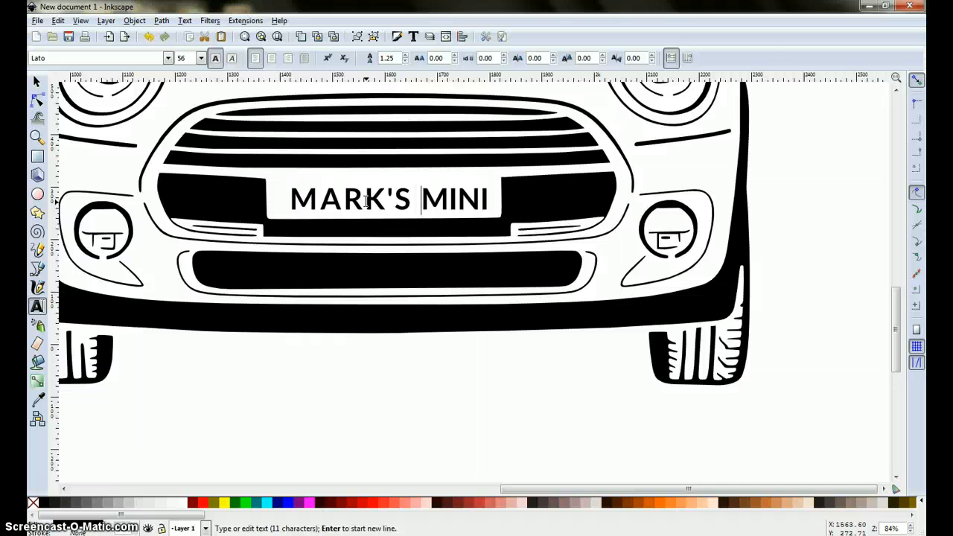
Widen the kerning between the letters of the word MINI to match the first word, and finish editing the text
{"action": "key", "text": "alt+Right"}
{"action": "key", "text": "alt+Right"}
{"action": "key", "text": "alt+Right"}
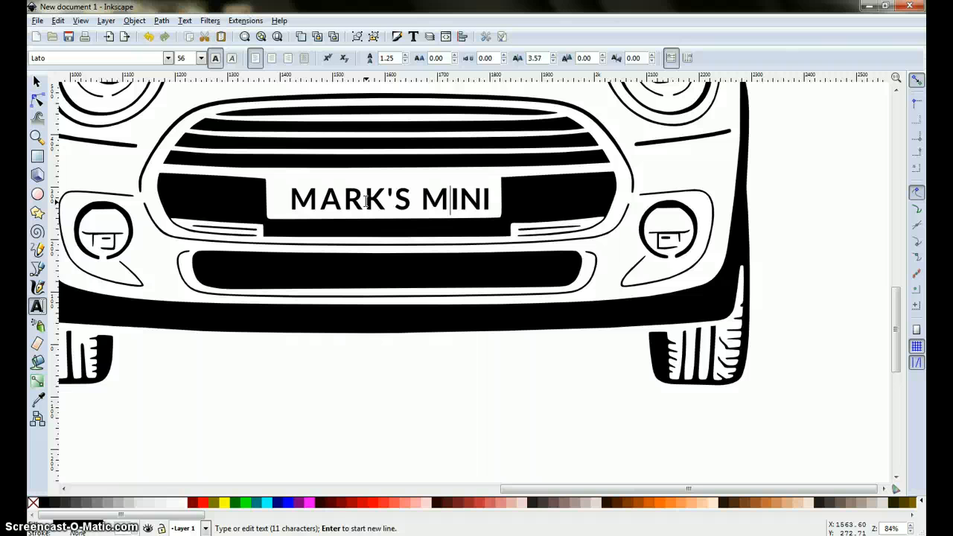
{"action": "key", "text": "alt+Right"}
{"action": "key", "text": "alt+Right"}
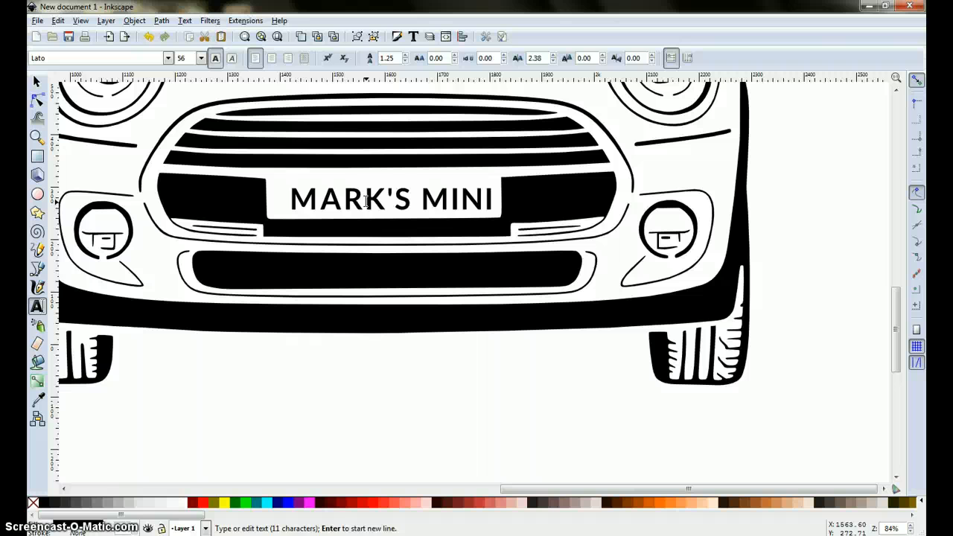
{"action": "key", "text": "Escape"}
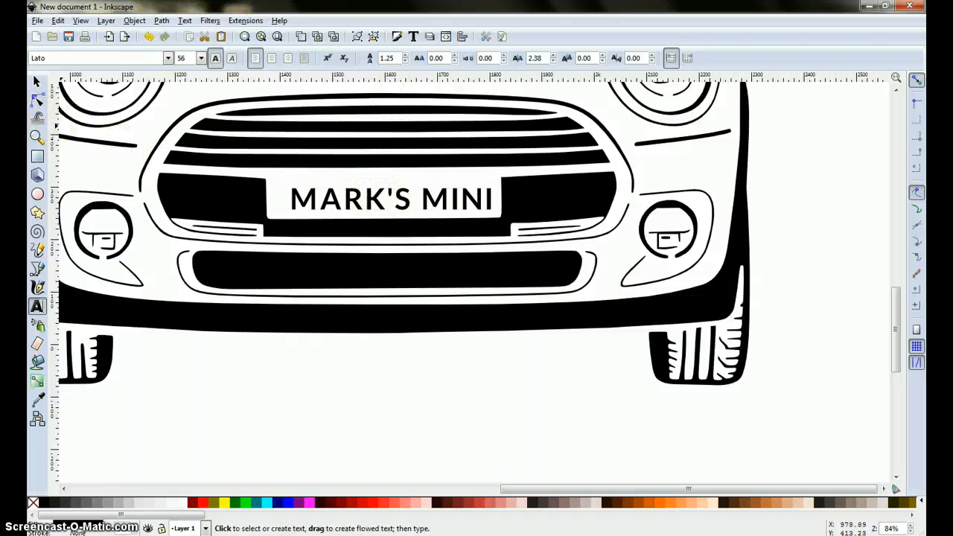
Recentre the text on the licence plate at about X 15.646, Y 2.800 in and deselect it
{"action": "left_click", "coordinate": [37, 80]}
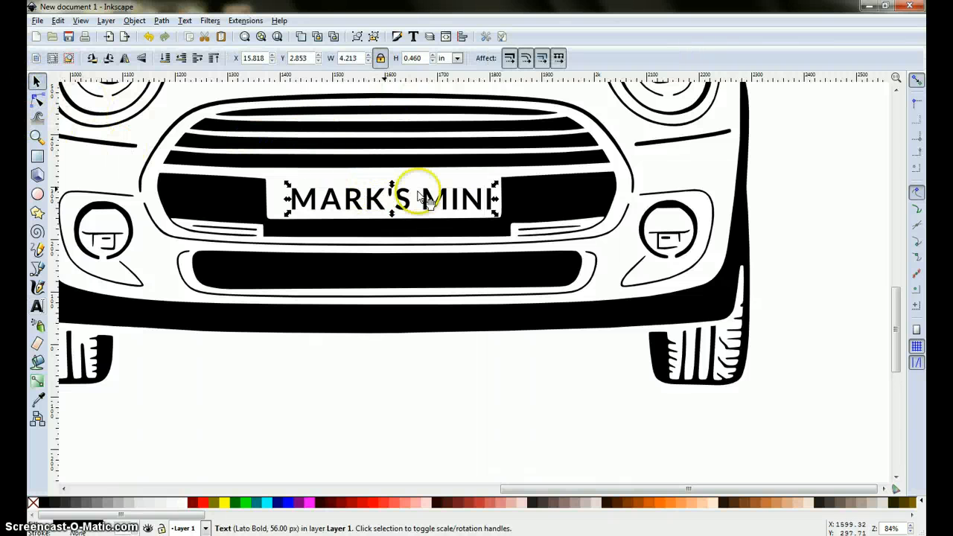
{"action": "mouse_move", "coordinate": [415, 192]}
{"action": "left_mouse_down"}
{"action": "mouse_move", "coordinate": [396, 196]}
{"action": "mouse_move", "coordinate": [410, 209]}
{"action": "left_mouse_up"}
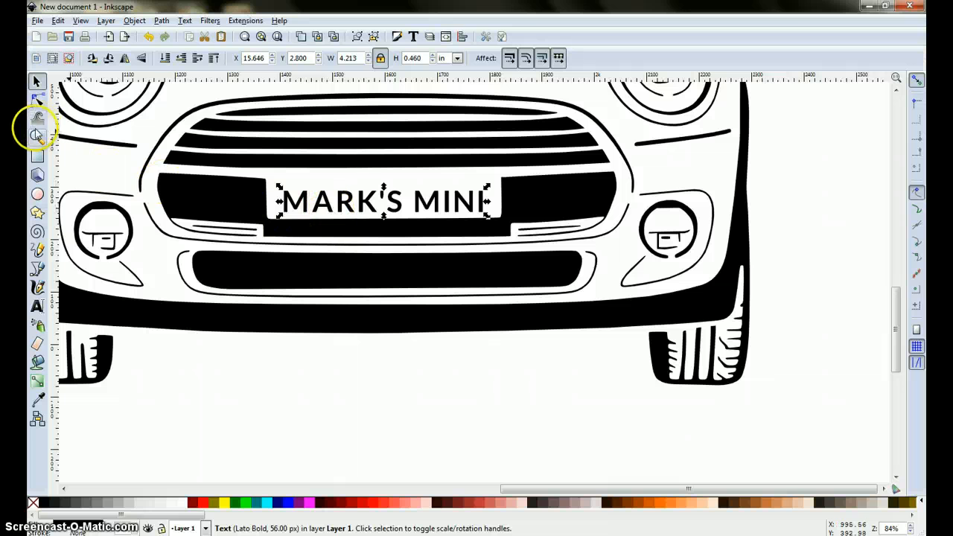
{"action": "left_click", "coordinate": [406, 341]}
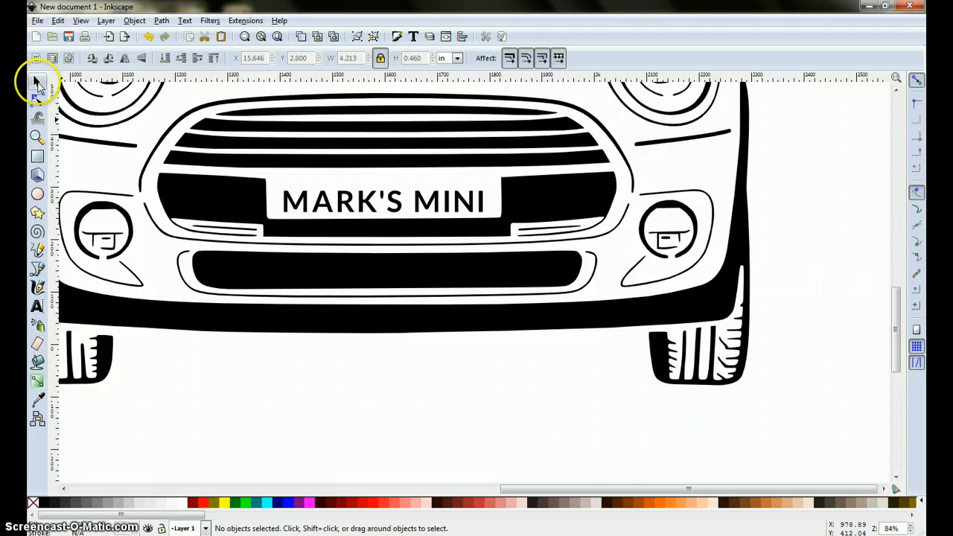
{"action": "left_click", "coordinate": [35, 137]}
{"action": "left_click", "coordinate": [292, 179]}
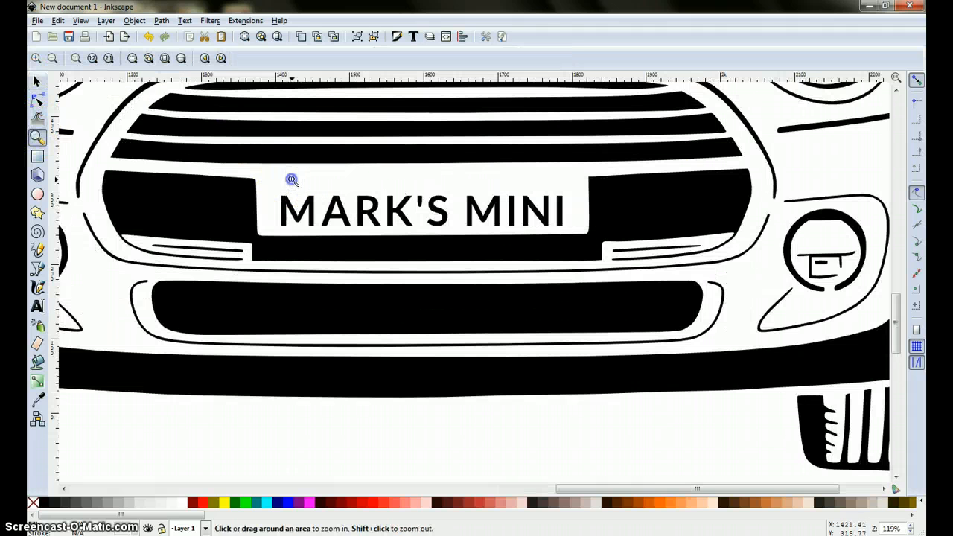
{"action": "left_click", "coordinate": [292, 179]}
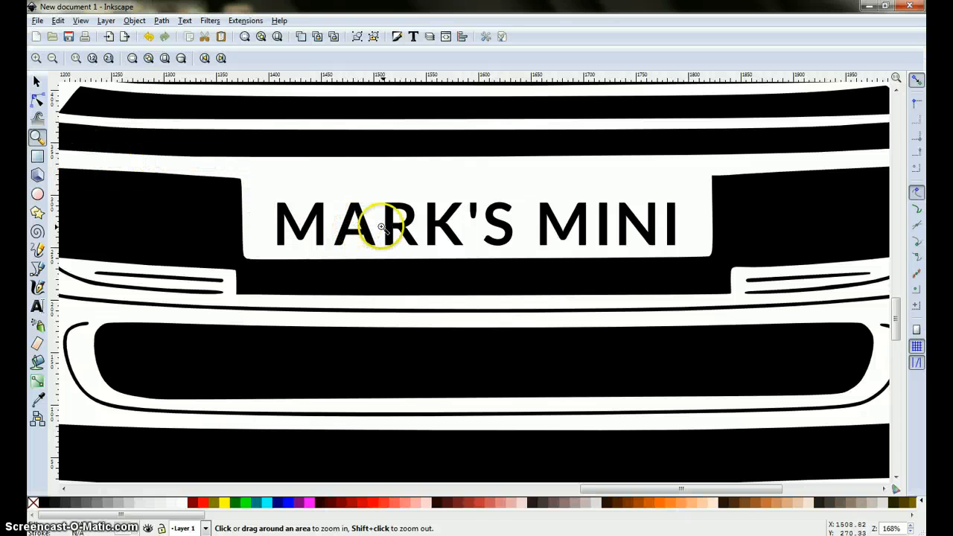
{"action": "left_click", "coordinate": [37, 156]}
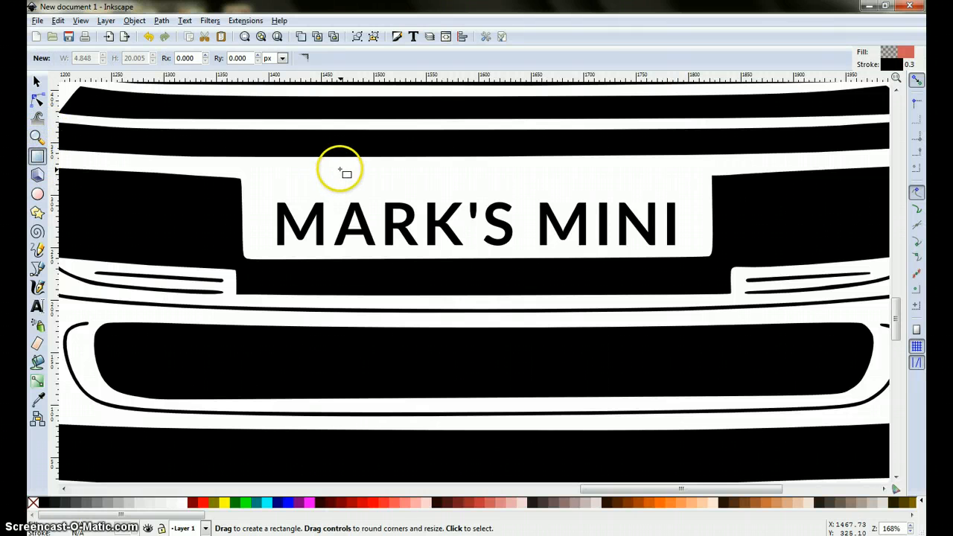
{"action": "left_click_drag", "start_coordinate": [340, 167], "coordinate": [340, 183]}
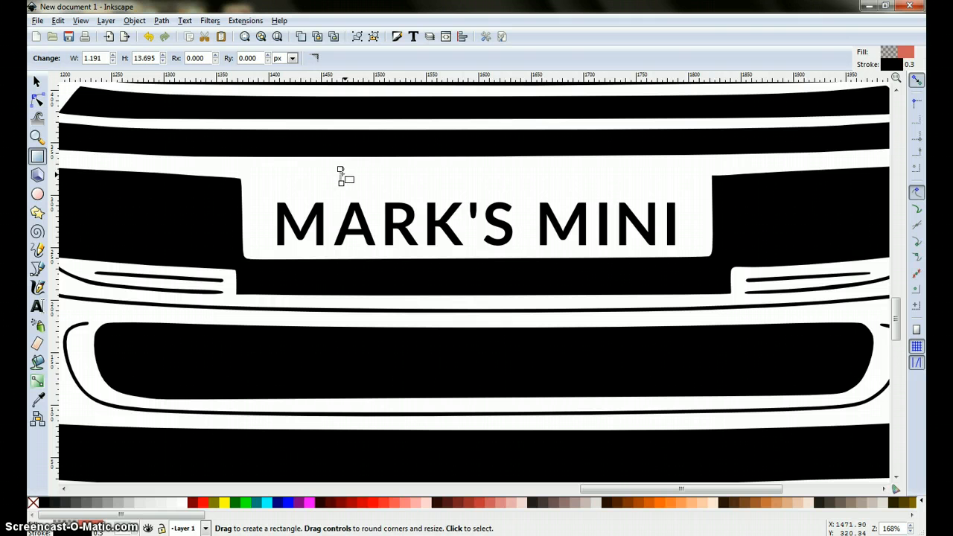
{"action": "left_click", "coordinate": [57, 21]}
{"action": "left_click", "coordinate": [83, 39]}
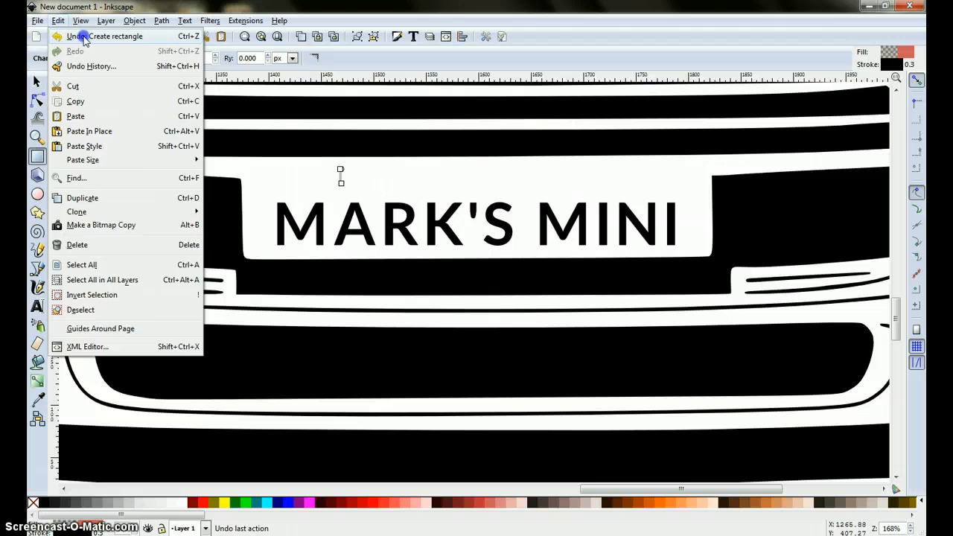
Draw a narrow vertical rectangle about 6 by 28.6 px above the A and move it over the R
{"action": "left_click", "coordinate": [37, 156]}
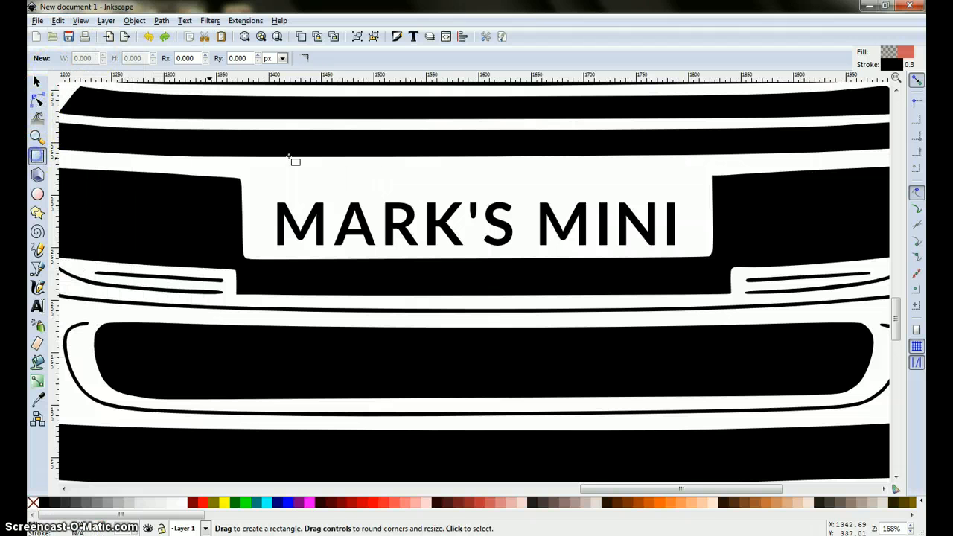
{"action": "mouse_move", "coordinate": [335, 162]}
{"action": "left_mouse_down"}
{"action": "mouse_move", "coordinate": [332, 185]}
{"action": "mouse_move", "coordinate": [375, 193]}
{"action": "mouse_move", "coordinate": [343, 192]}
{"action": "left_mouse_up"}
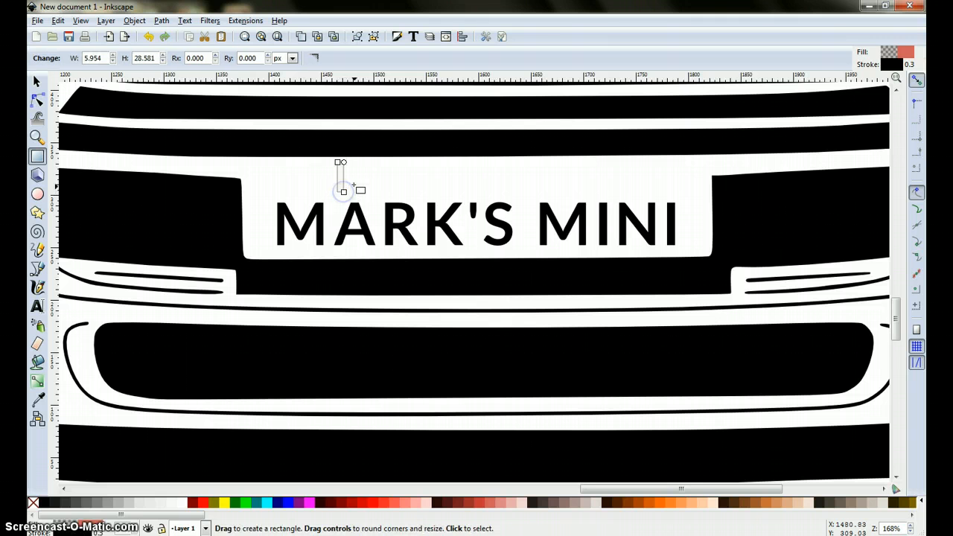
{"action": "left_click", "coordinate": [37, 80]}
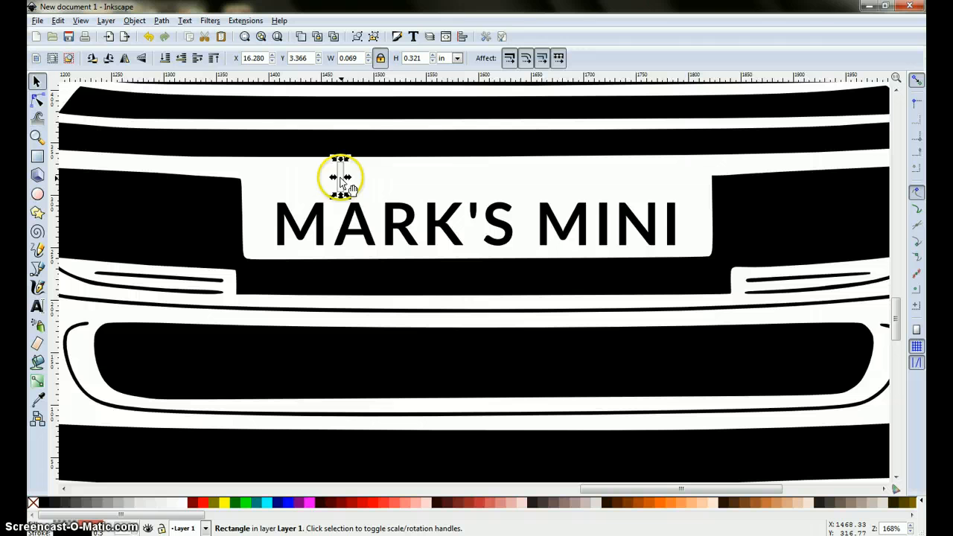
{"action": "left_click_drag", "start_coordinate": [400, 238], "coordinate": [395, 230]}
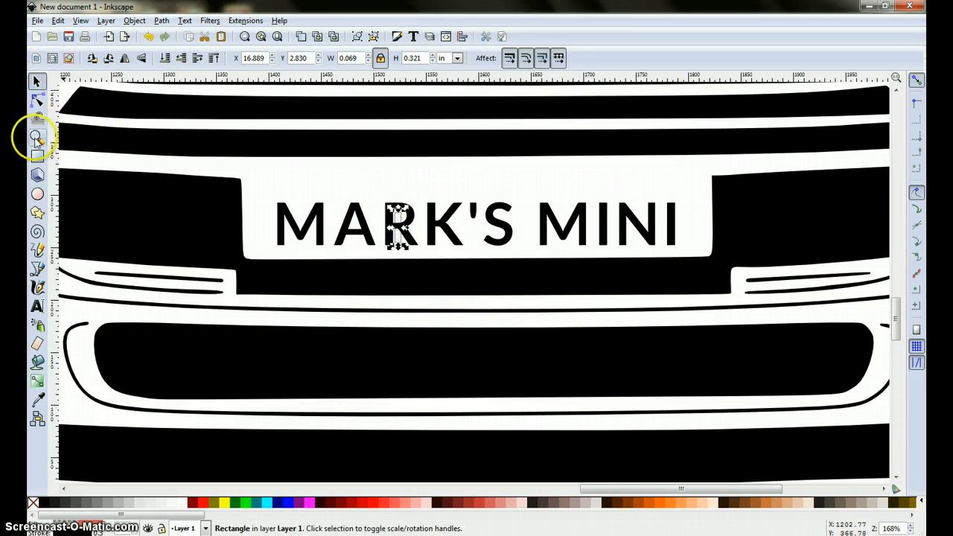
Scale the narrow rectangle down to about 0.050 by 0.242 in and move it above the gap between A and R
{"action": "left_click", "coordinate": [36, 138]}
{"action": "left_click", "coordinate": [287, 180]}
{"action": "left_click", "coordinate": [291, 180]}
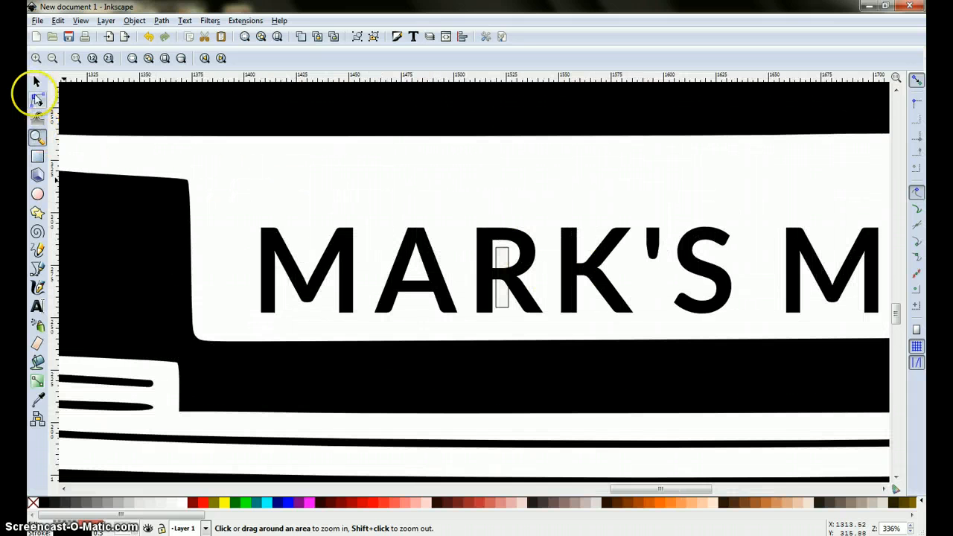
{"action": "left_click", "coordinate": [35, 81]}
{"action": "left_click", "coordinate": [503, 257]}
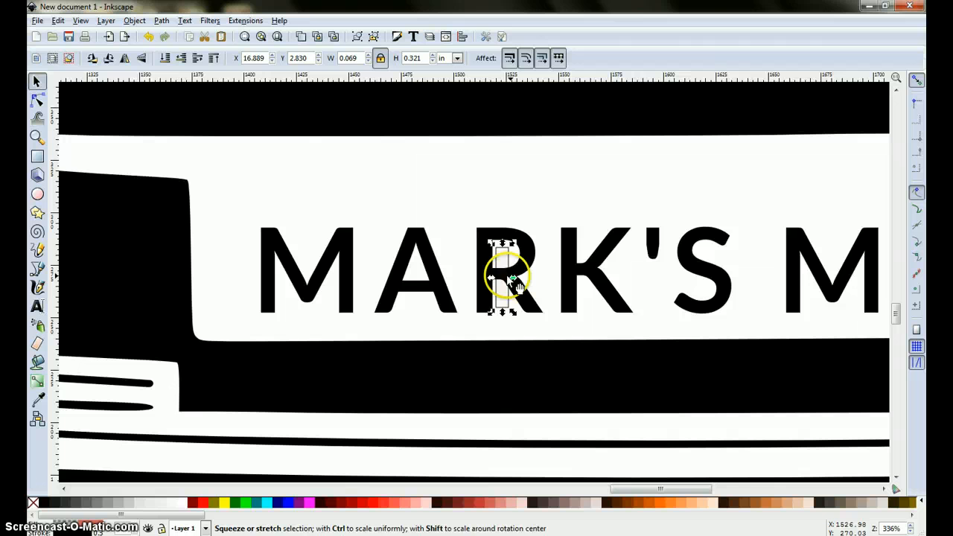
{"action": "left_click_drag", "start_coordinate": [503, 313], "coordinate": [455, 205]}
{"action": "left_click", "coordinate": [512, 272]}
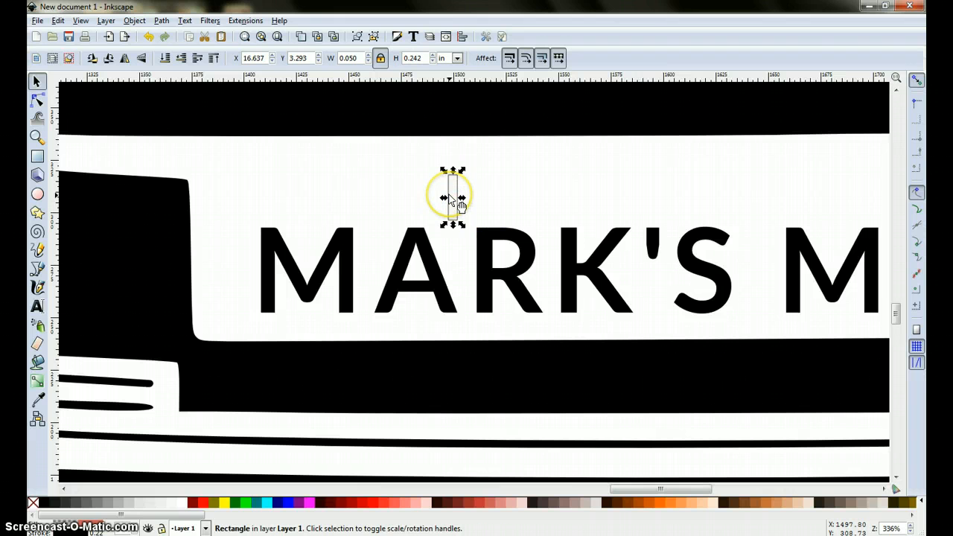
Duplicate the narrow rectangle, placing one copy below the A's crossbar and the other across the R's inner opening and middle bar
{"action": "right_click", "coordinate": [450, 198]}
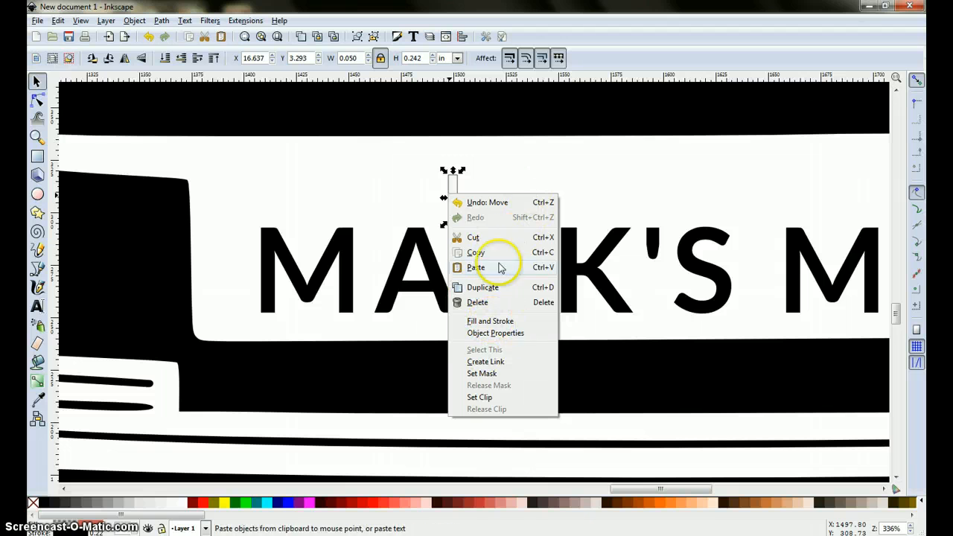
{"action": "left_click", "coordinate": [488, 291]}
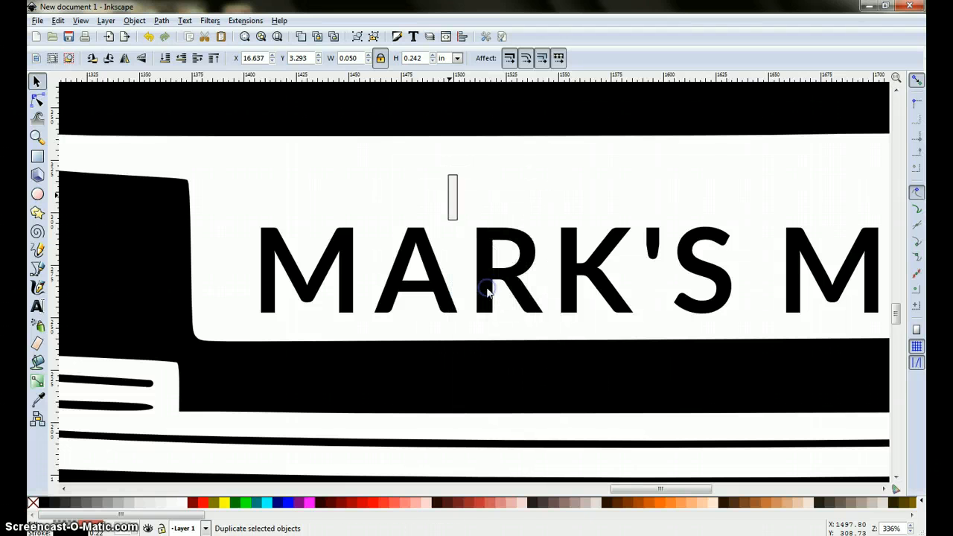
{"action": "left_click_drag", "start_coordinate": [453, 198], "coordinate": [408, 320]}
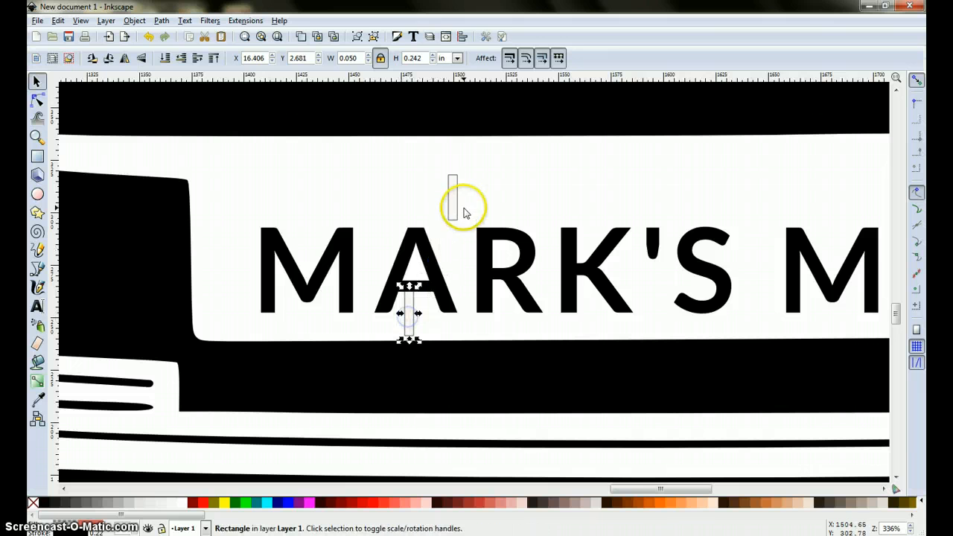
{"action": "left_click_drag", "start_coordinate": [453, 203], "coordinate": [501, 241]}
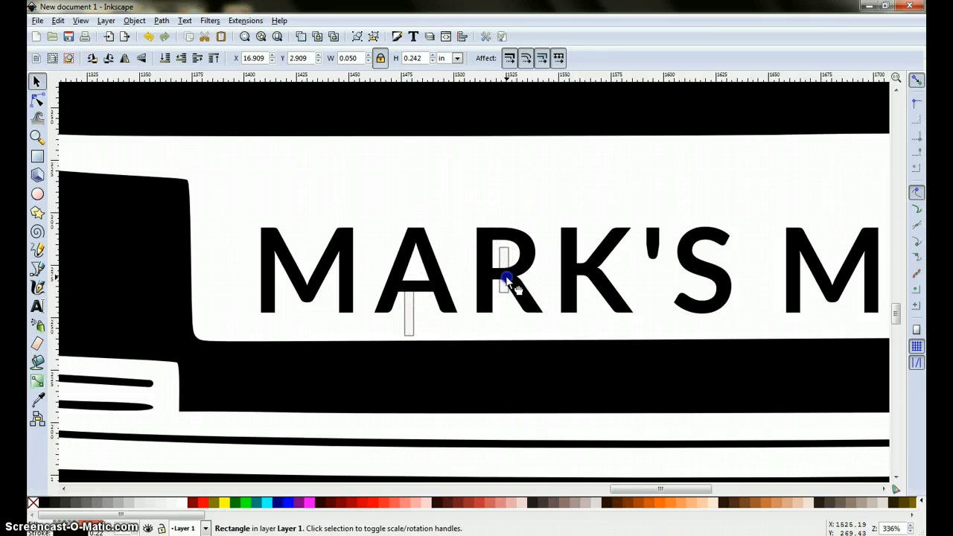
{"action": "left_click_drag", "start_coordinate": [514, 288], "coordinate": [503, 274]}
Move the R's narrow rectangle across its middle bar, against the stem, at about X 16.872, Y 2.892 in
{"action": "left_click", "coordinate": [37, 137]}
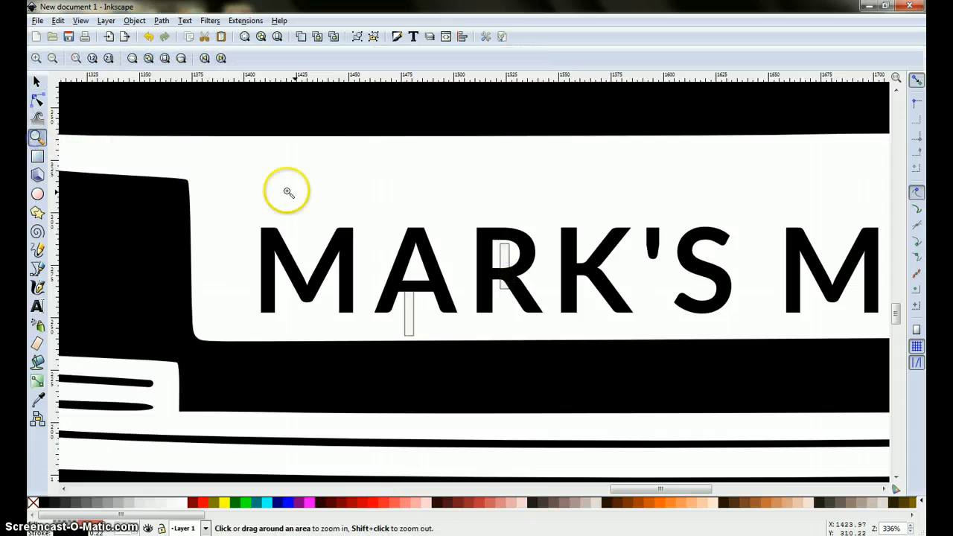
{"action": "left_click", "coordinate": [289, 192]}
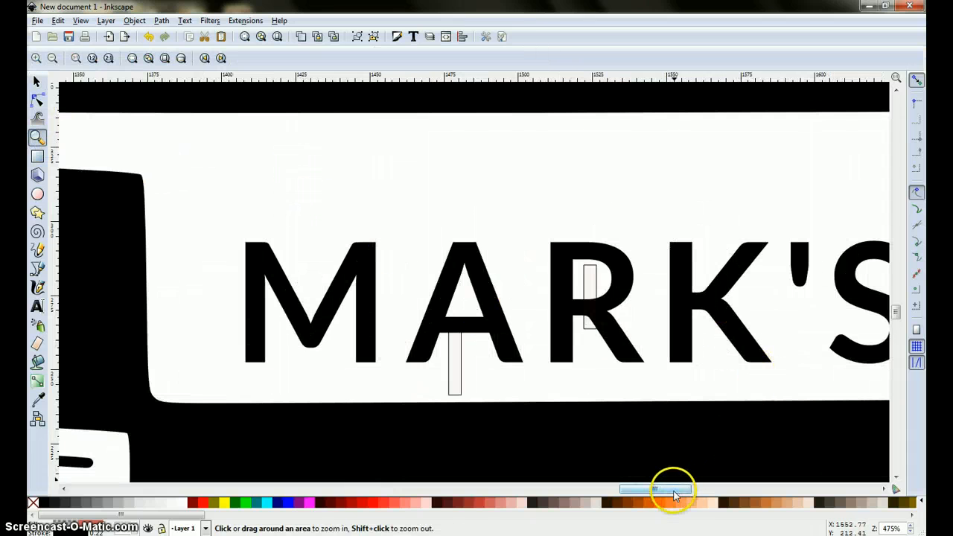
{"action": "left_click_drag", "start_coordinate": [670, 489], "coordinate": [692, 487]}
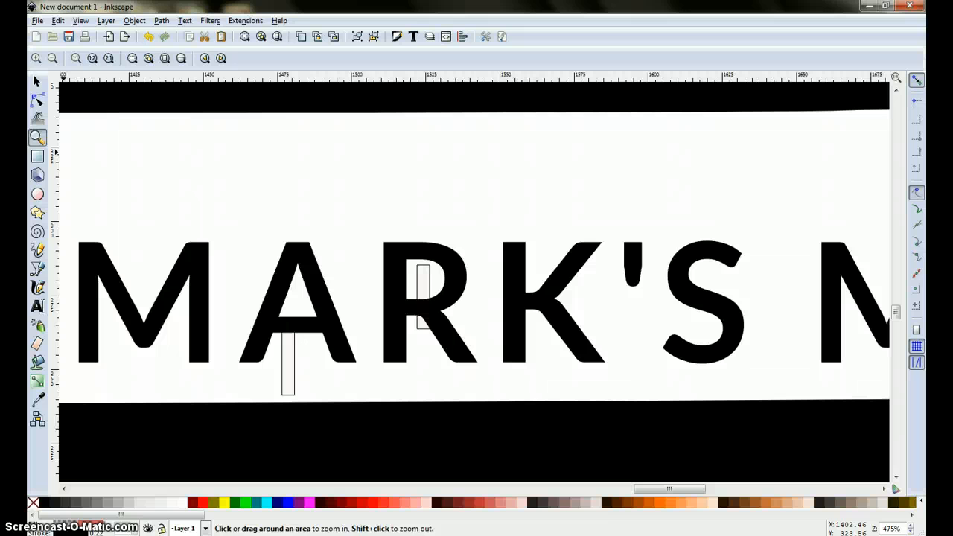
{"action": "left_click", "coordinate": [36, 84]}
{"action": "left_click", "coordinate": [424, 302]}
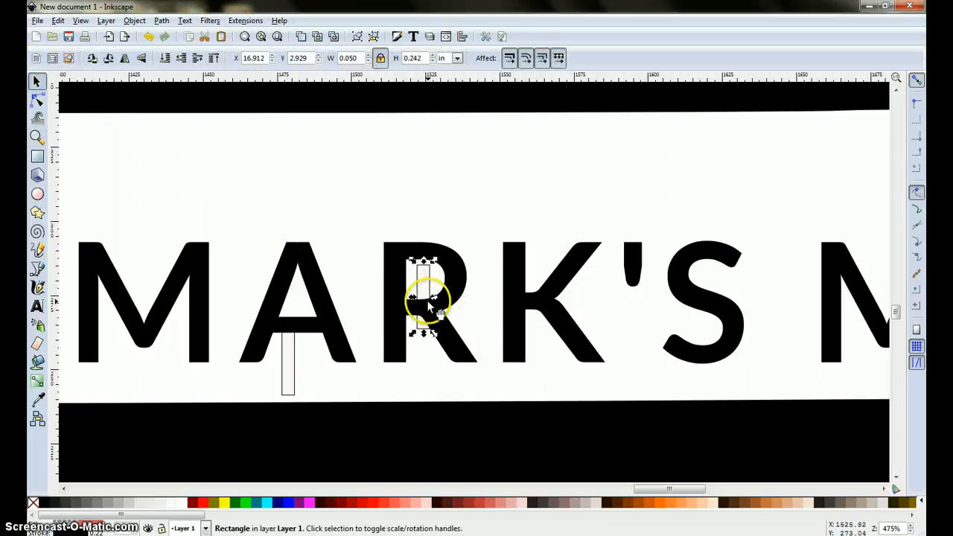
{"action": "left_click_drag", "start_coordinate": [416, 311], "coordinate": [415, 311]}
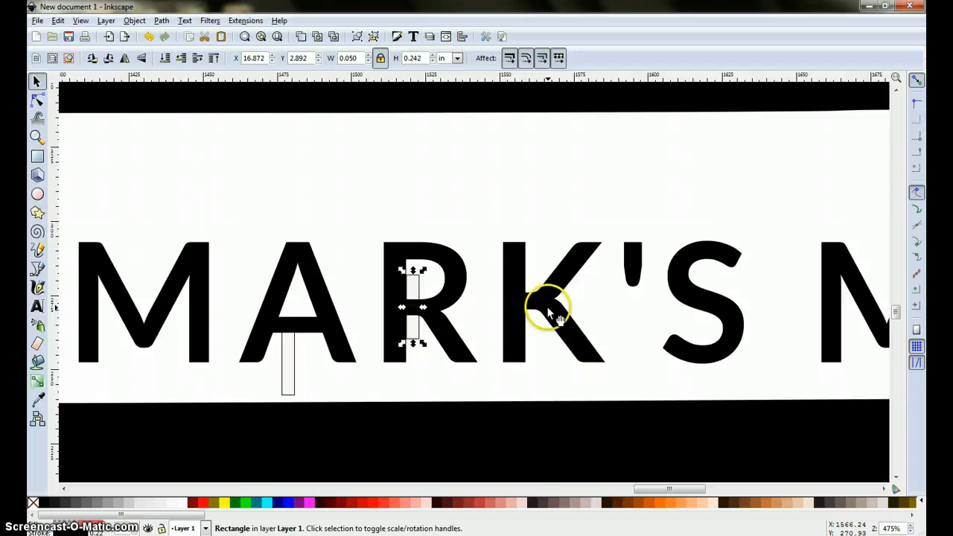
Subtract the R's narrow rectangle from the licence plate text with a path Difference
{"action": "left_click", "coordinate": [573, 269], "text": "shift"}
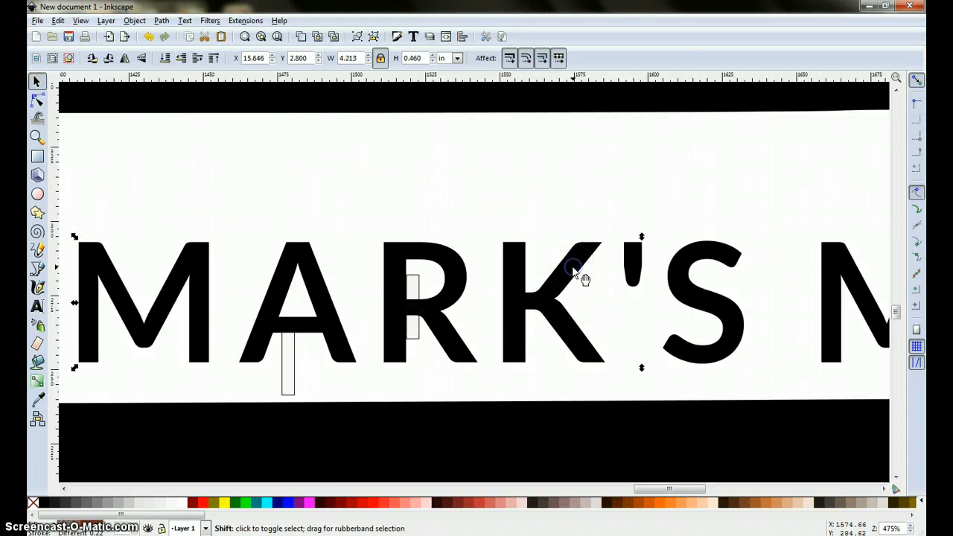
{"action": "left_click", "coordinate": [163, 21]}
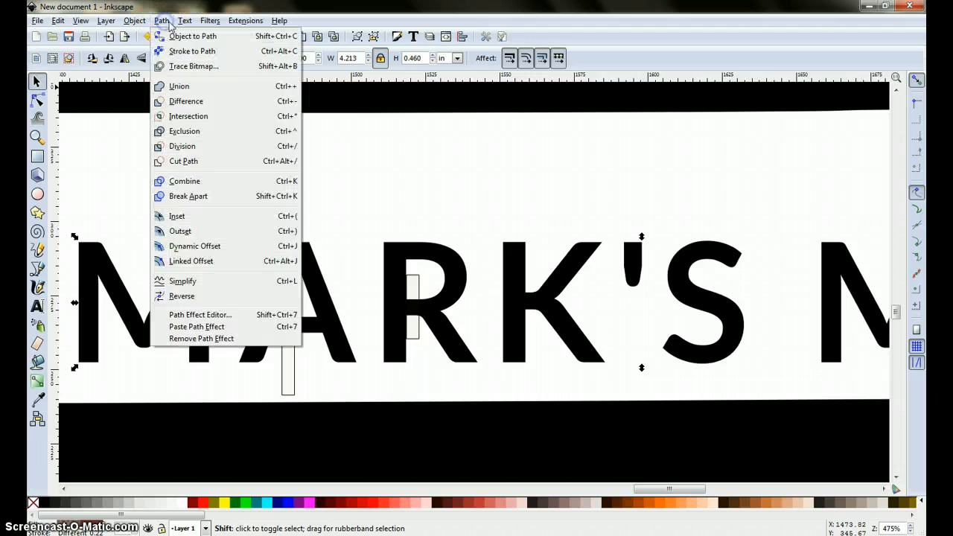
{"action": "left_click", "coordinate": [188, 102]}
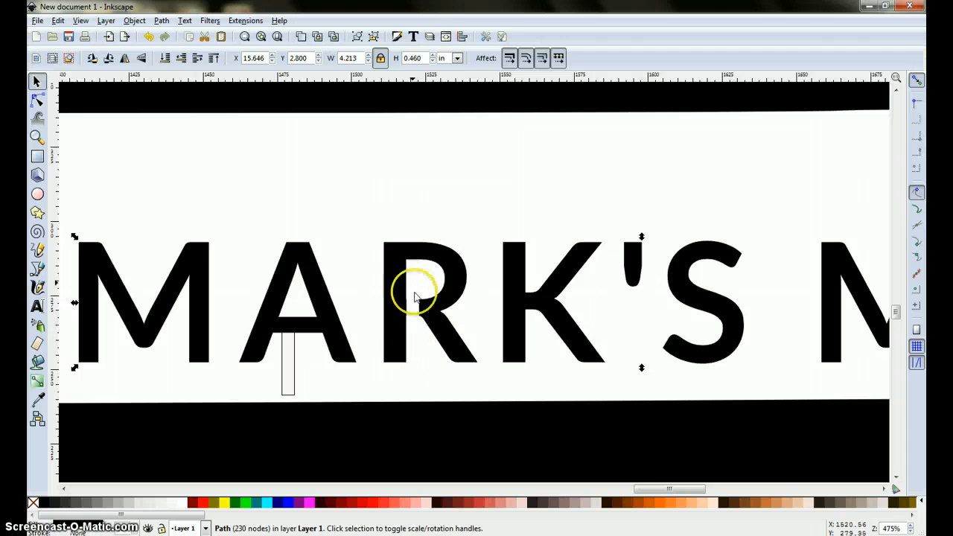
Tilt the remaining rectangle parallel to the A's left leg and place it across the crossbar's left end at about X 16.349, Y 2.815 in
{"action": "left_click_drag", "start_coordinate": [291, 366], "coordinate": [287, 378]}
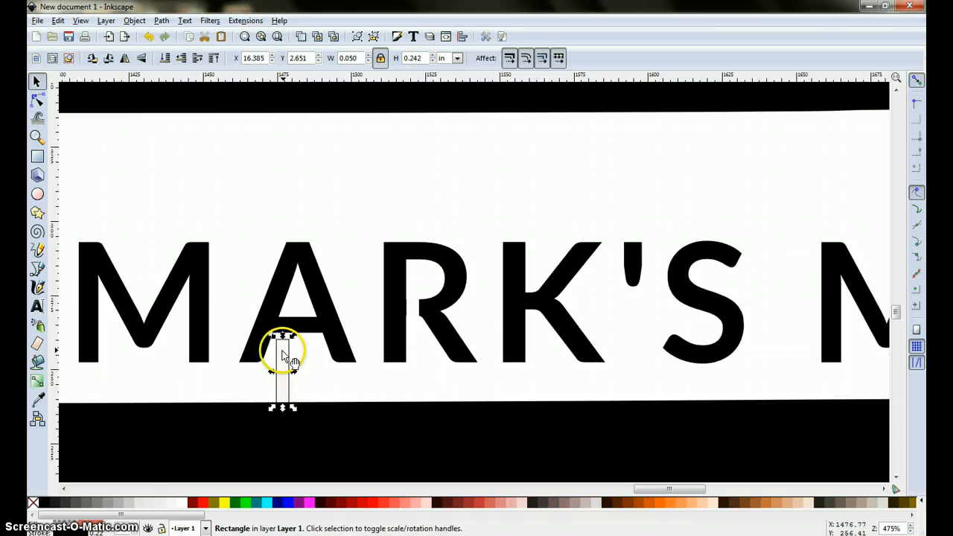
{"action": "left_click", "coordinate": [293, 345]}
{"action": "left_click_drag", "start_coordinate": [293, 334], "coordinate": [302, 343]}
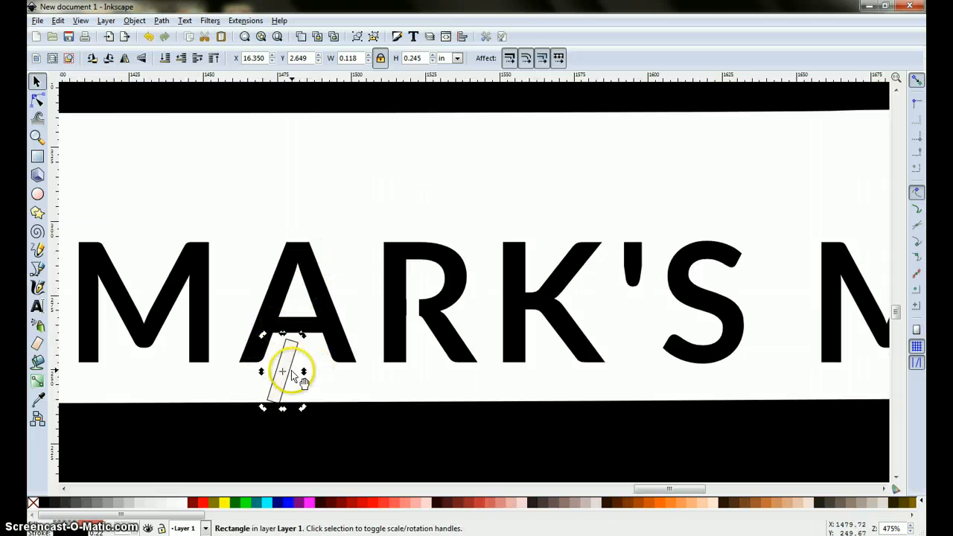
{"action": "left_click_drag", "start_coordinate": [283, 369], "coordinate": [295, 328]}
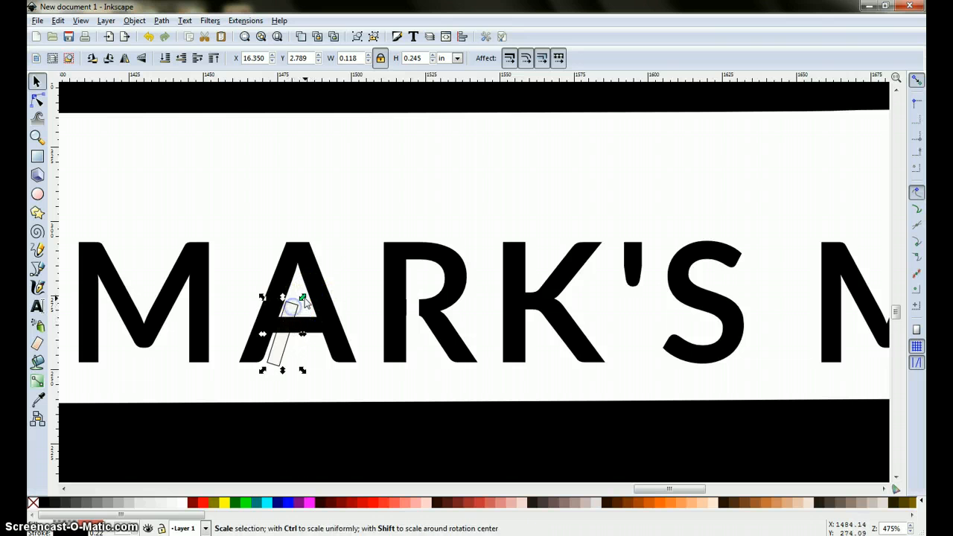
{"action": "left_click", "coordinate": [285, 309]}
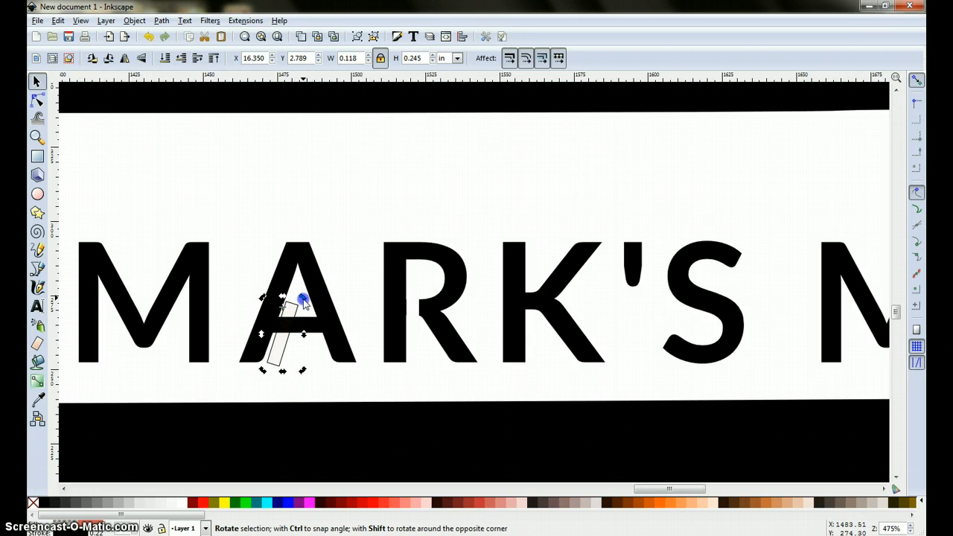
{"action": "left_click_drag", "start_coordinate": [303, 300], "coordinate": [288, 312]}
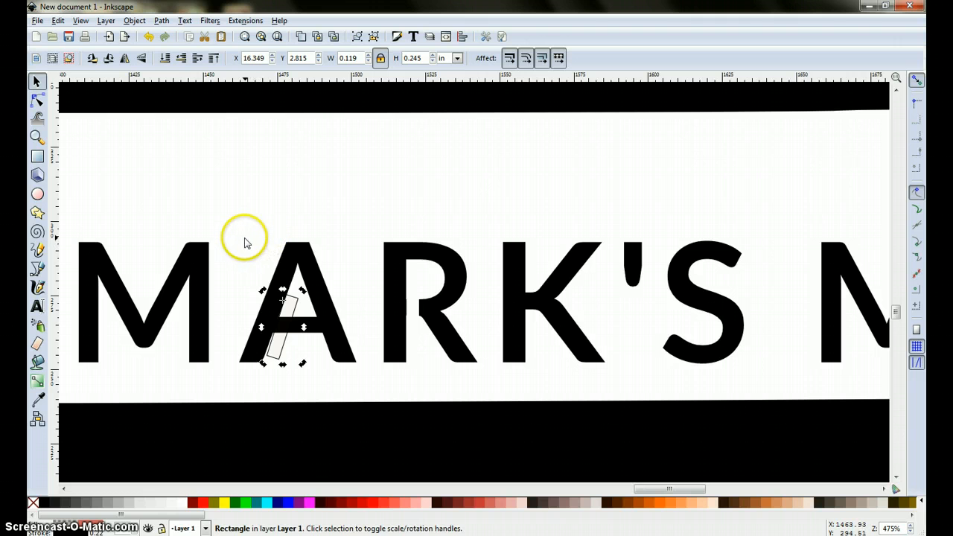
Cut the tilted rectangle out of the A's crossbar using a path Difference with the licence plate text
{"action": "left_click", "coordinate": [200, 243], "text": "shift"}
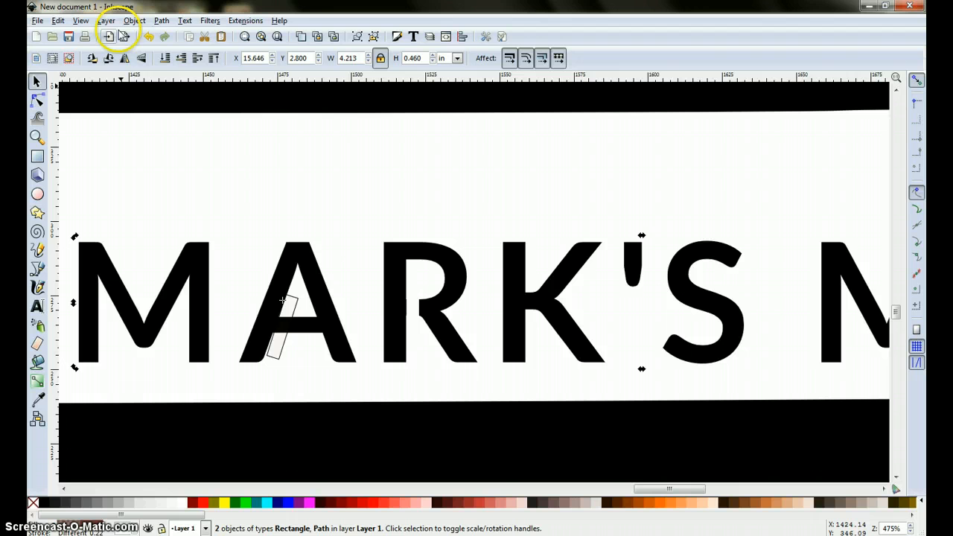
{"action": "left_click", "coordinate": [162, 21]}
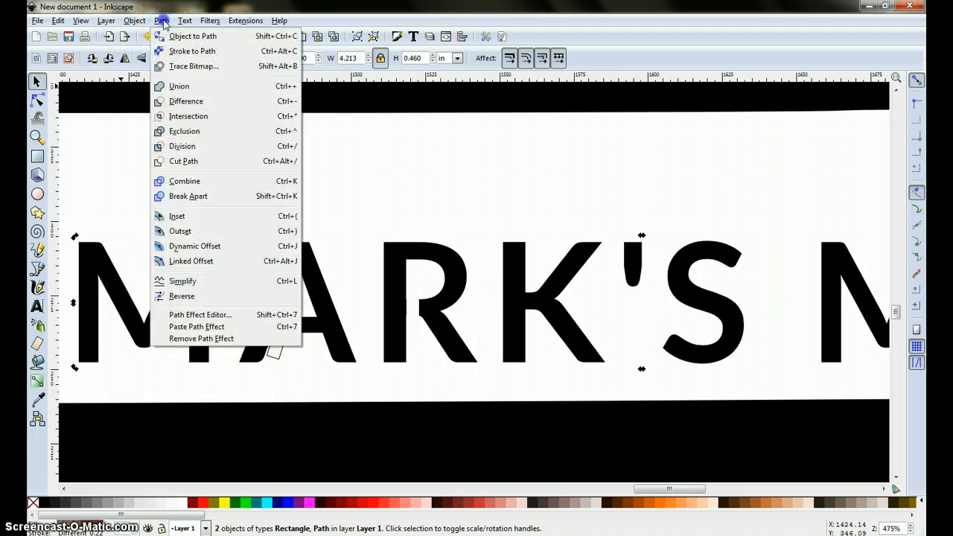
{"action": "left_click", "coordinate": [186, 99]}
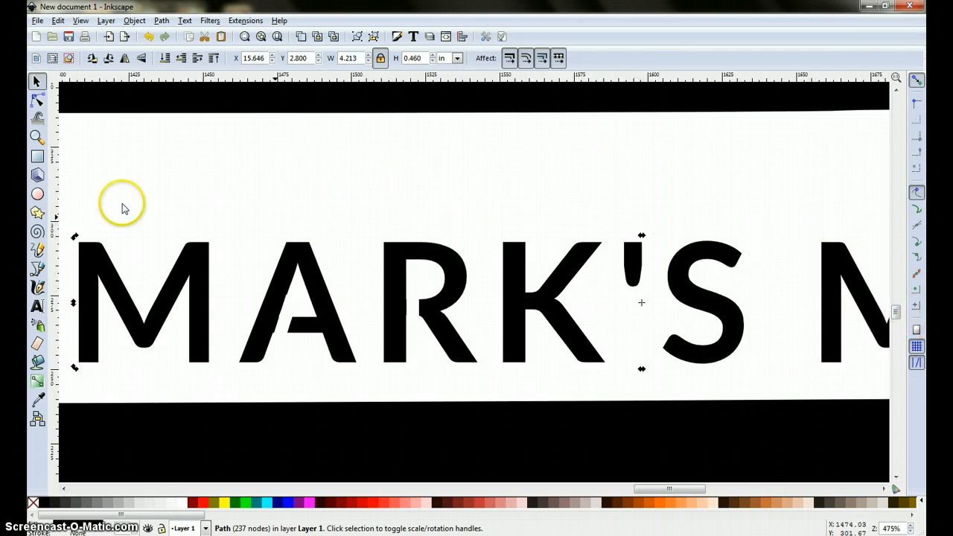
Move the winged MINI badge slightly left on the bonnet to about X 15.796, Y 5.541 in
{"action": "left_click", "coordinate": [36, 137]}
{"action": "left_click", "coordinate": [262, 191], "text": "shift"}
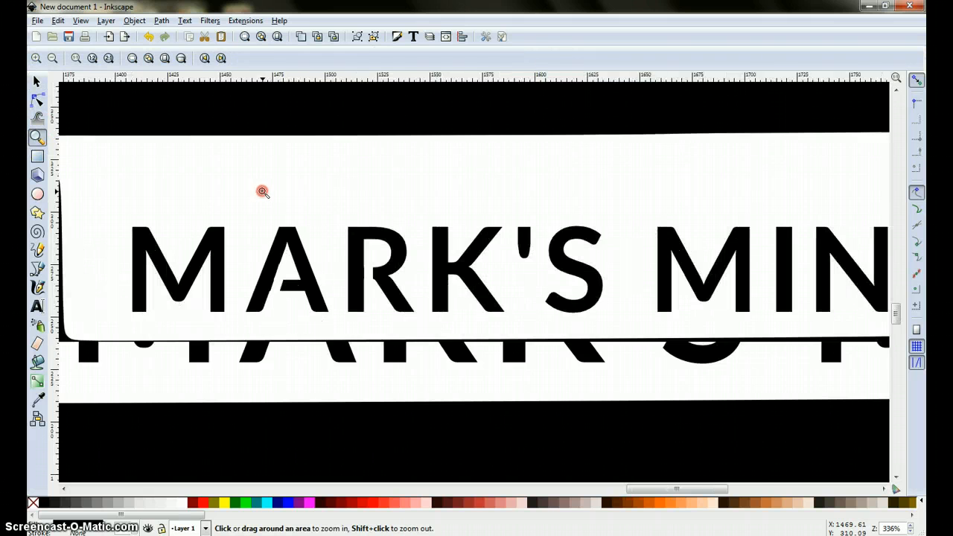
{"action": "left_click", "coordinate": [262, 191], "text": "shift"}
{"action": "left_click", "coordinate": [263, 190], "text": "shift"}
{"action": "left_click", "coordinate": [263, 191], "text": "shift"}
{"action": "left_click", "coordinate": [263, 190], "text": "shift"}
{"action": "left_click", "coordinate": [263, 191], "text": "shift"}
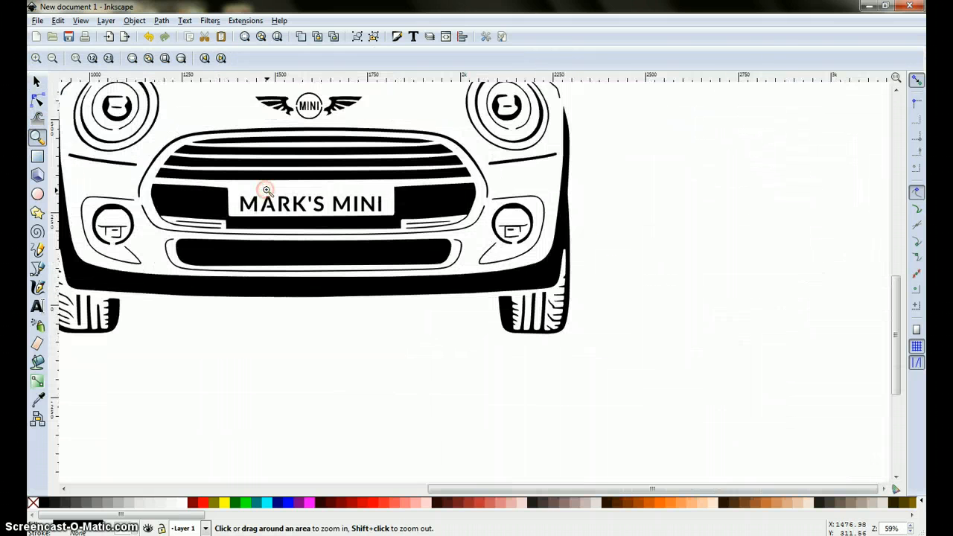
{"action": "left_click", "coordinate": [264, 191], "text": "shift"}
{"action": "left_click_drag", "start_coordinate": [890, 293], "coordinate": [910, 254]}
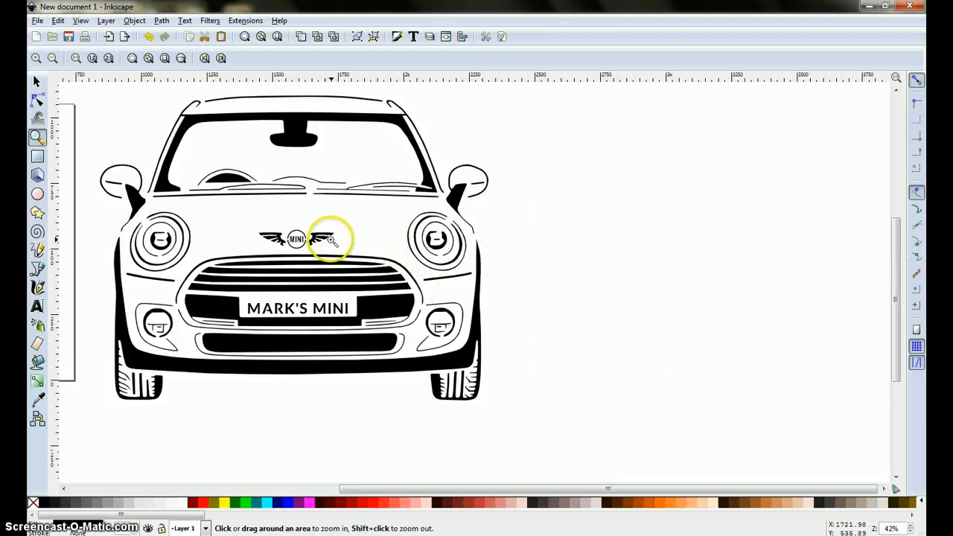
{"action": "left_click", "coordinate": [36, 81]}
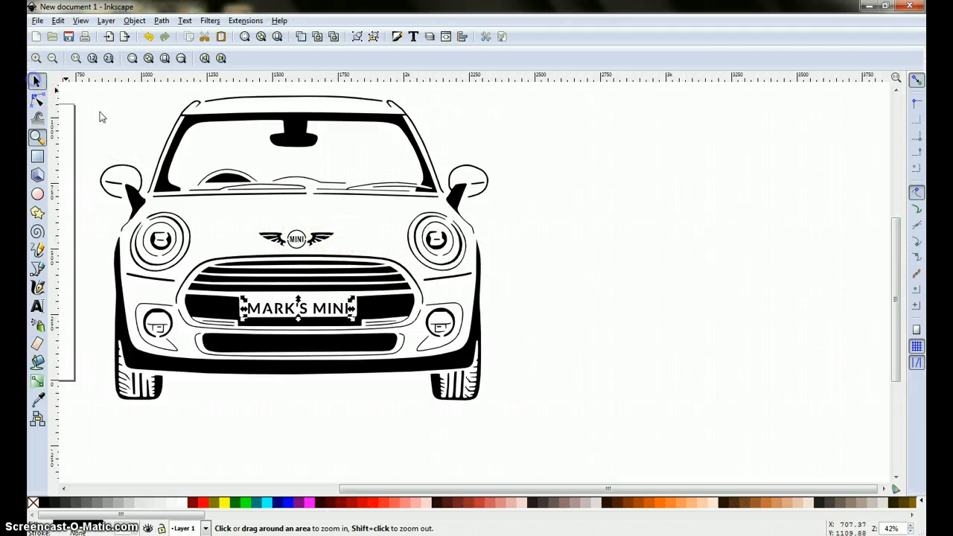
{"action": "left_click_drag", "start_coordinate": [307, 245], "coordinate": [299, 248]}
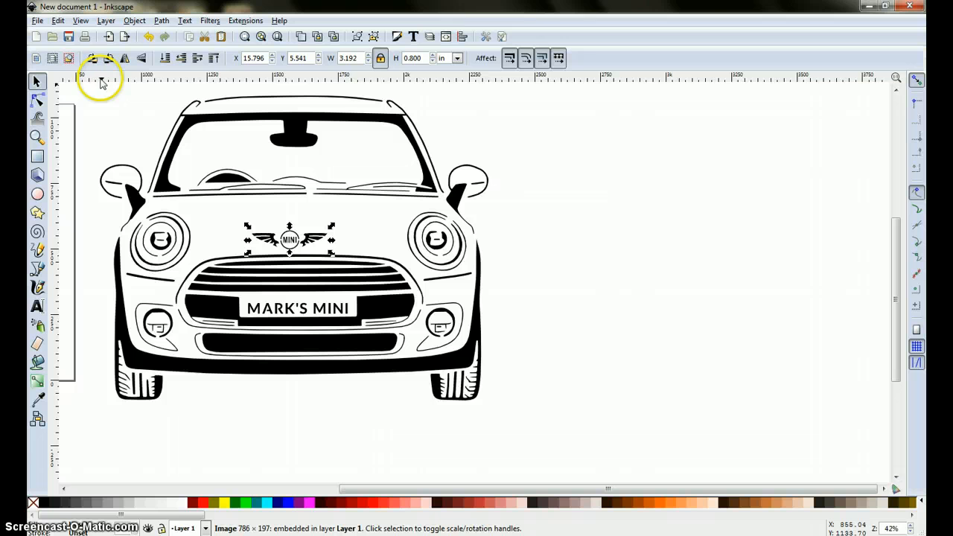
Group the car, the badge and the licence plate text into one object and deselect it
{"action": "scroll", "coordinate": [199, 225], "scroll_direction": "up", "scroll_amount": 1}
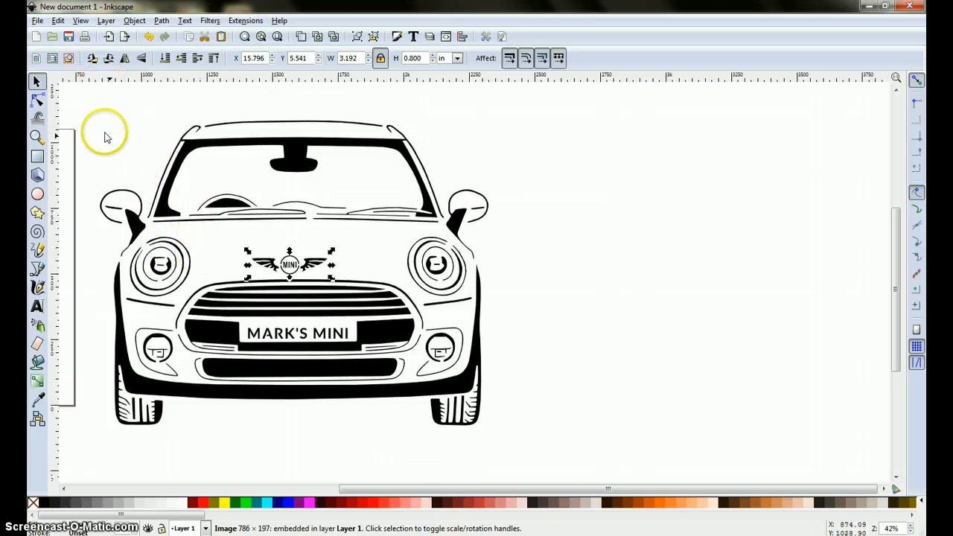
{"action": "left_click_drag", "start_coordinate": [99, 93], "coordinate": [514, 439]}
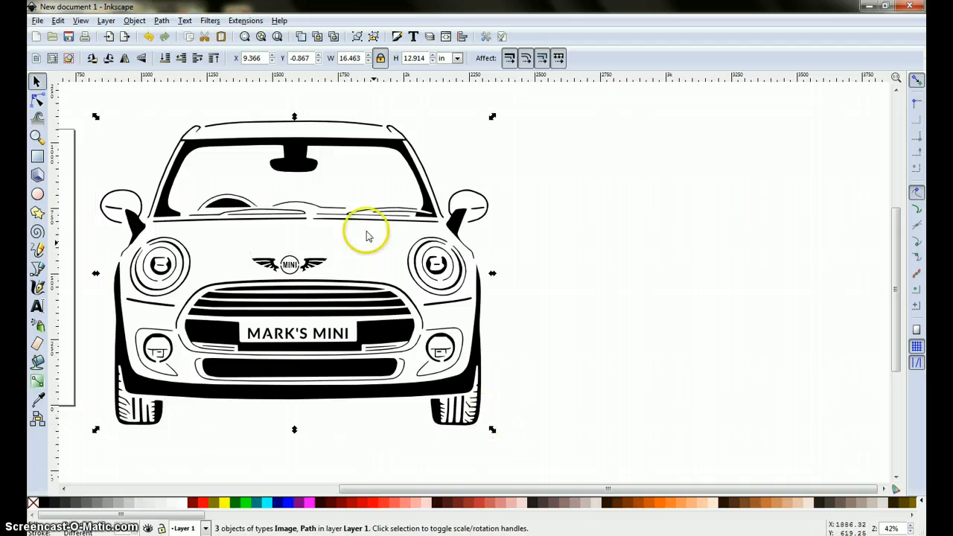
{"action": "left_click", "coordinate": [134, 23]}
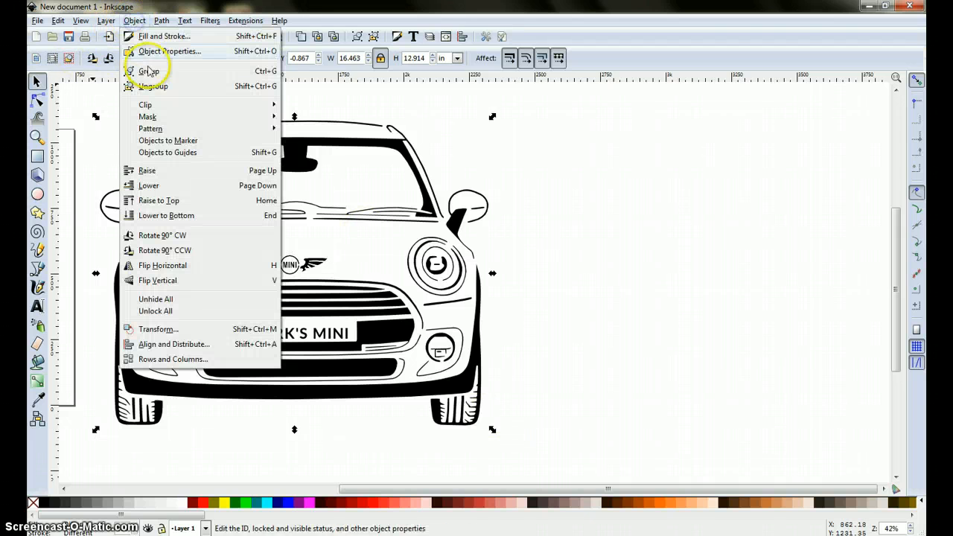
{"action": "left_click", "coordinate": [146, 70]}
{"action": "left_click", "coordinate": [573, 215]}
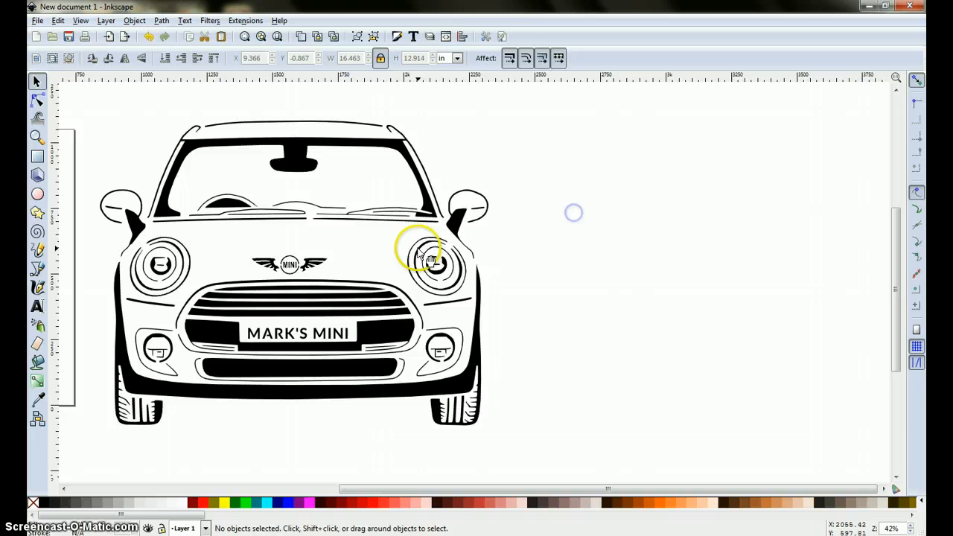
Move the grouped car farther right of the page to about X 15.849, Y -0.947 in
{"action": "left_click_drag", "start_coordinate": [417, 251], "coordinate": [575, 257]}
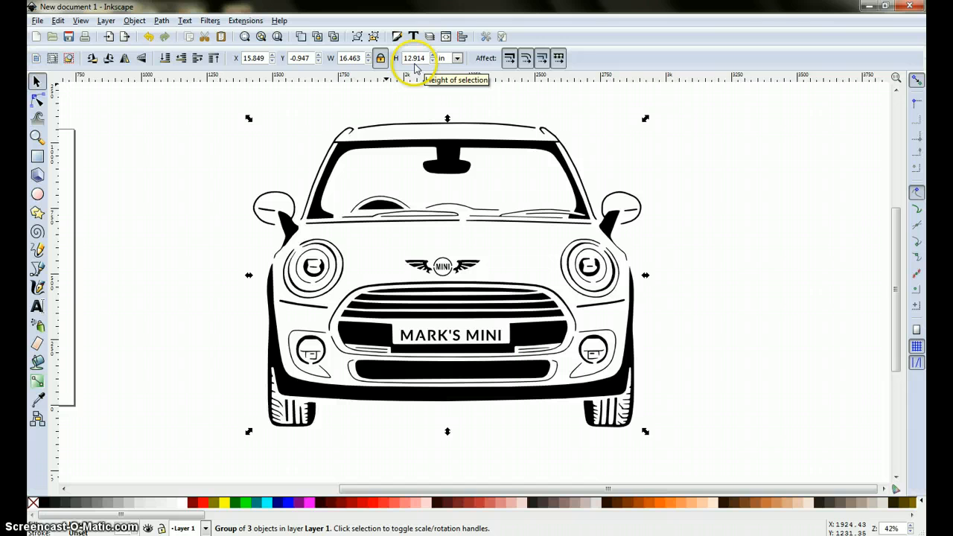
{"action": "left_click_drag", "start_coordinate": [415, 489], "coordinate": [291, 497]}
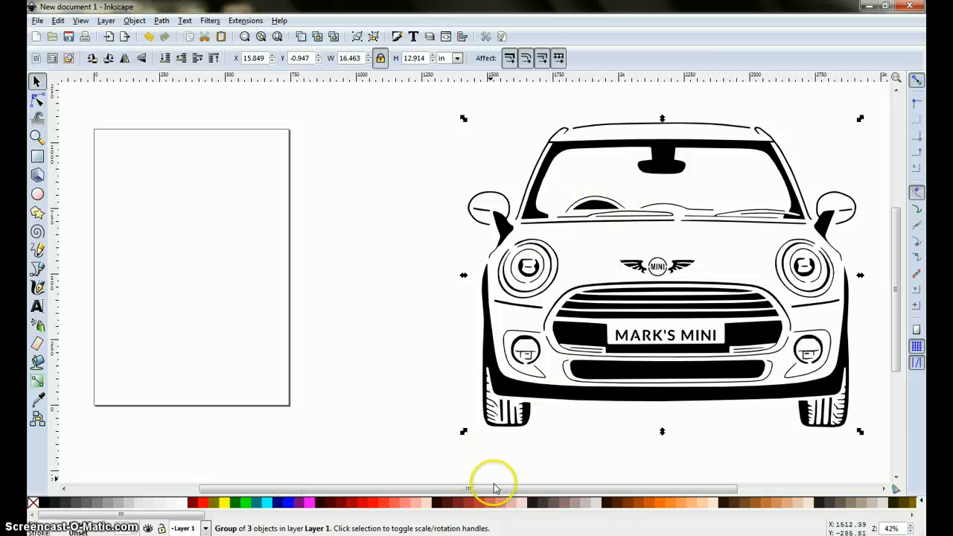
{"action": "left_click_drag", "start_coordinate": [498, 495], "coordinate": [580, 477]}
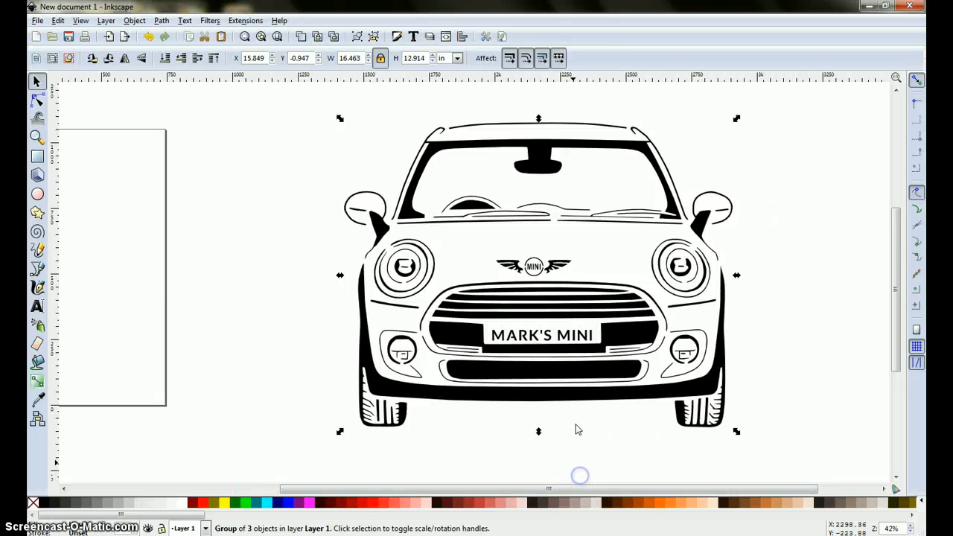